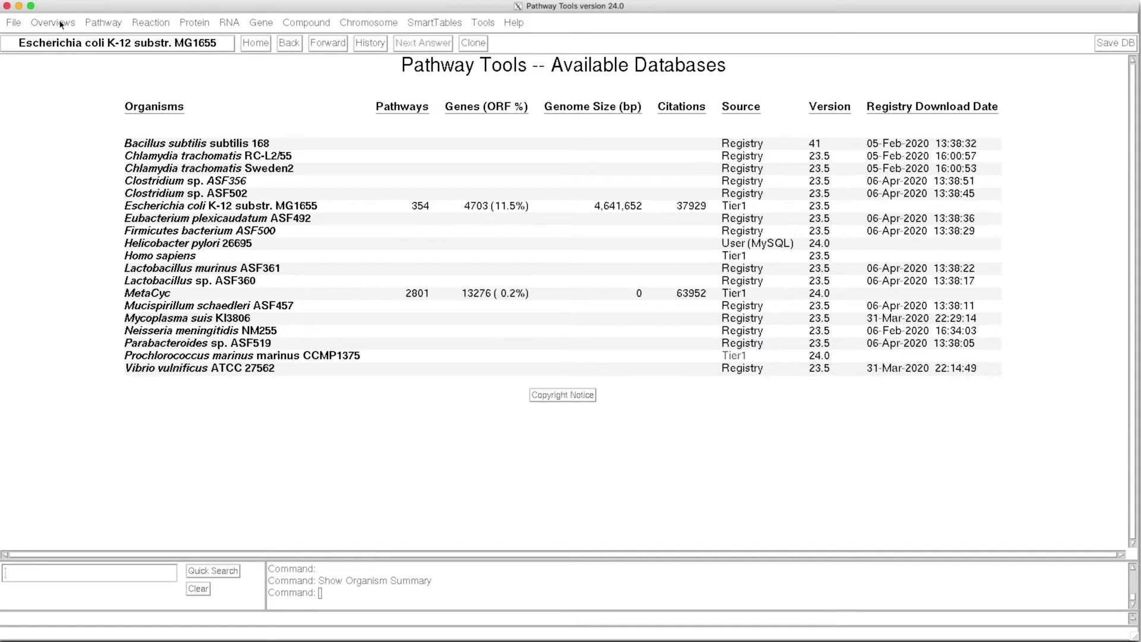
- From the Overviews menu, choose to overlay experimental omics data from a text file
left_click(54, 23)
mouse_move(67, 44)
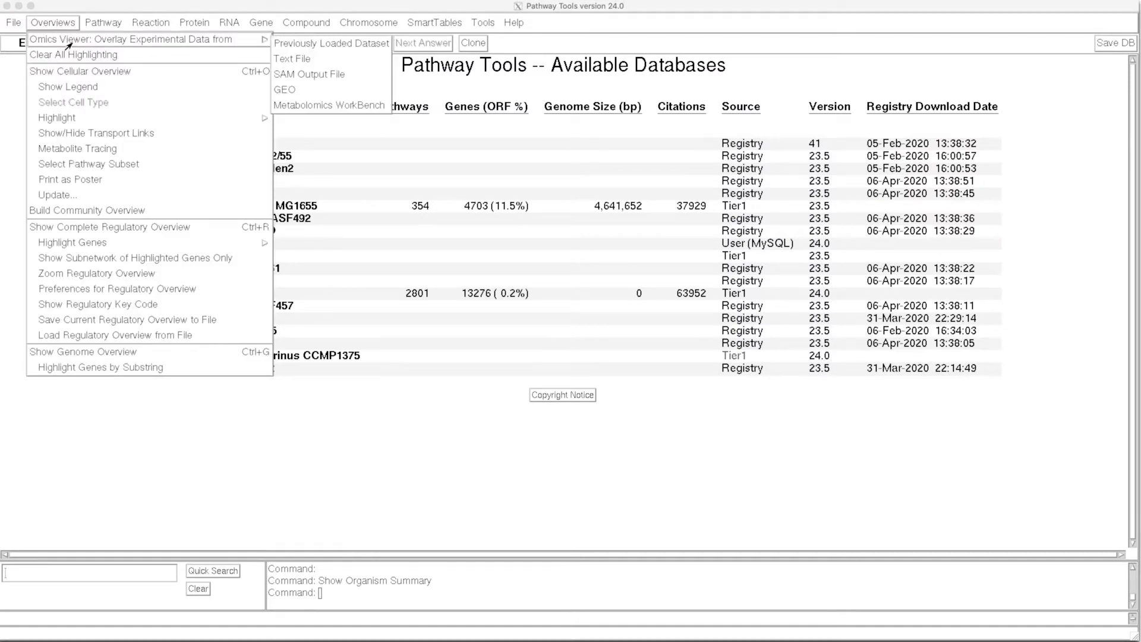
left_click(307, 59)
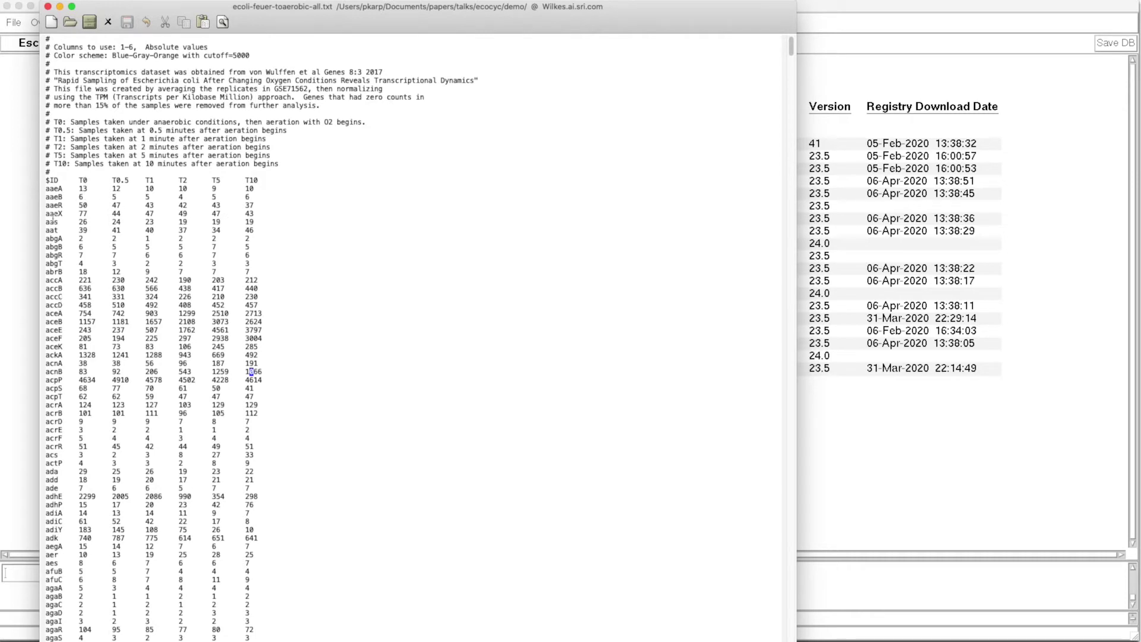
- Close the editor showing ecoli-feuer-toaerobic-all.txt to return to the Omics Viewer dialog
key("ctrl+w")
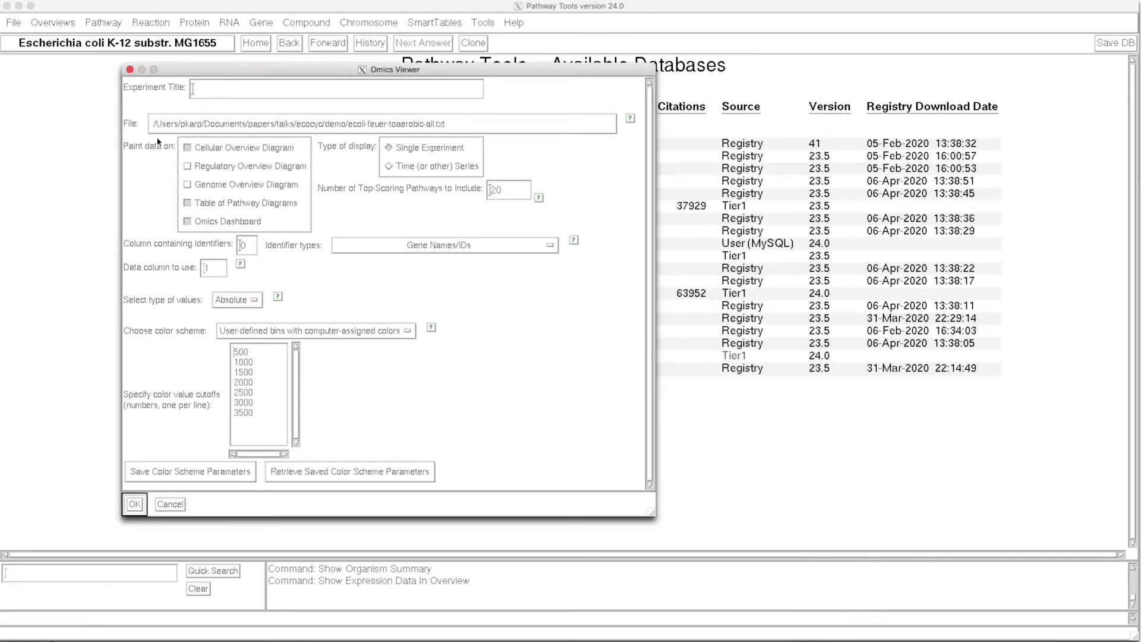
- Treat the data as a time series on columns 1-6, painting regulatory and genome overviews too
left_click(389, 167)
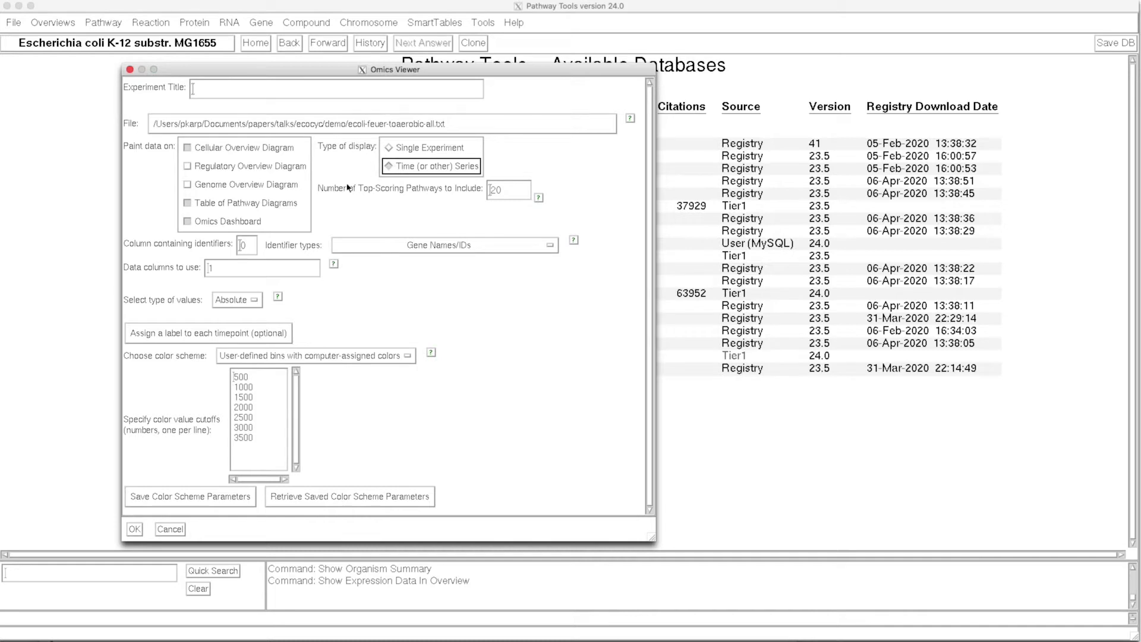
left_click(228, 266)
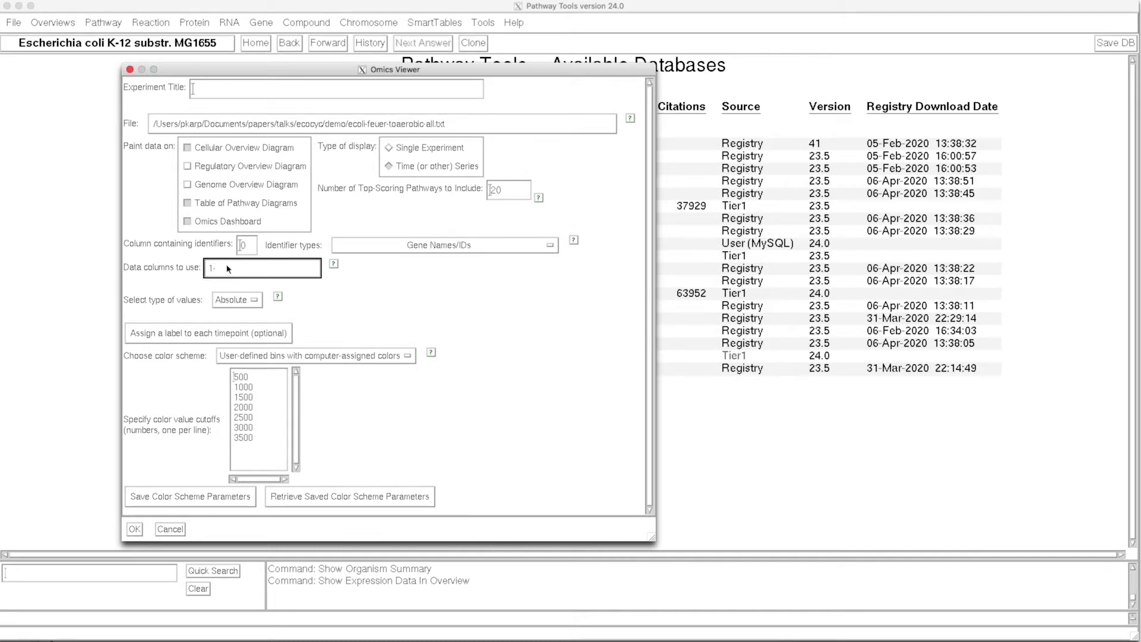
left_click(189, 166)
left_click(194, 185)
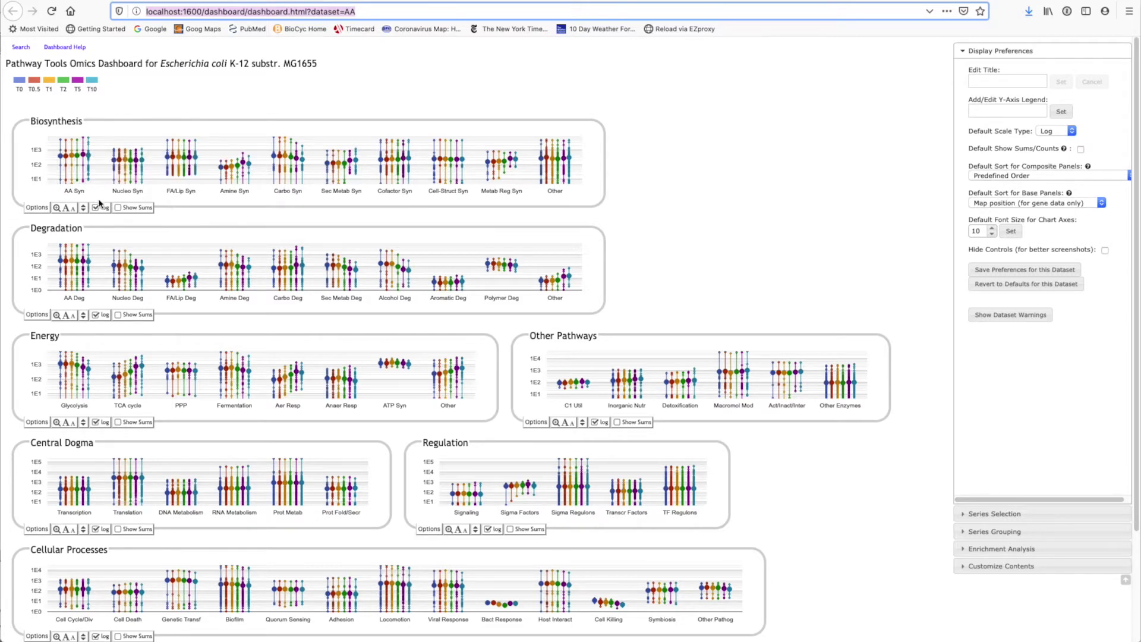
- Expand the AA Syn chart and drill into gene-level L-methionine biosynthesis expression
mouse_move(77, 146)
mouse_move(148, 383)
mouse_move(71, 172)
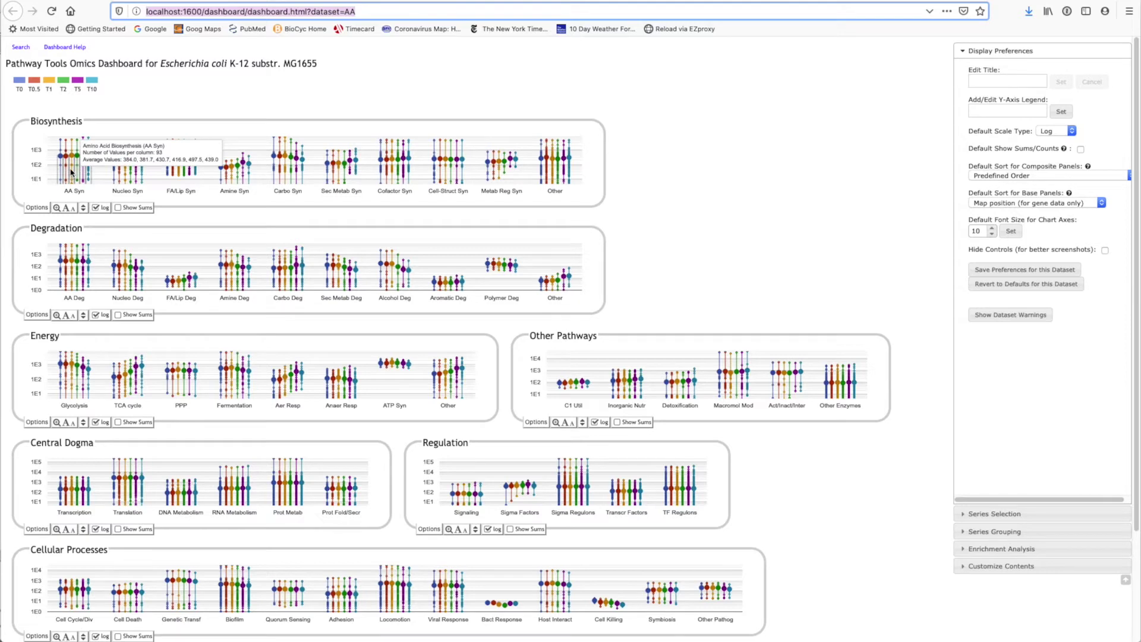
left_click(71, 173)
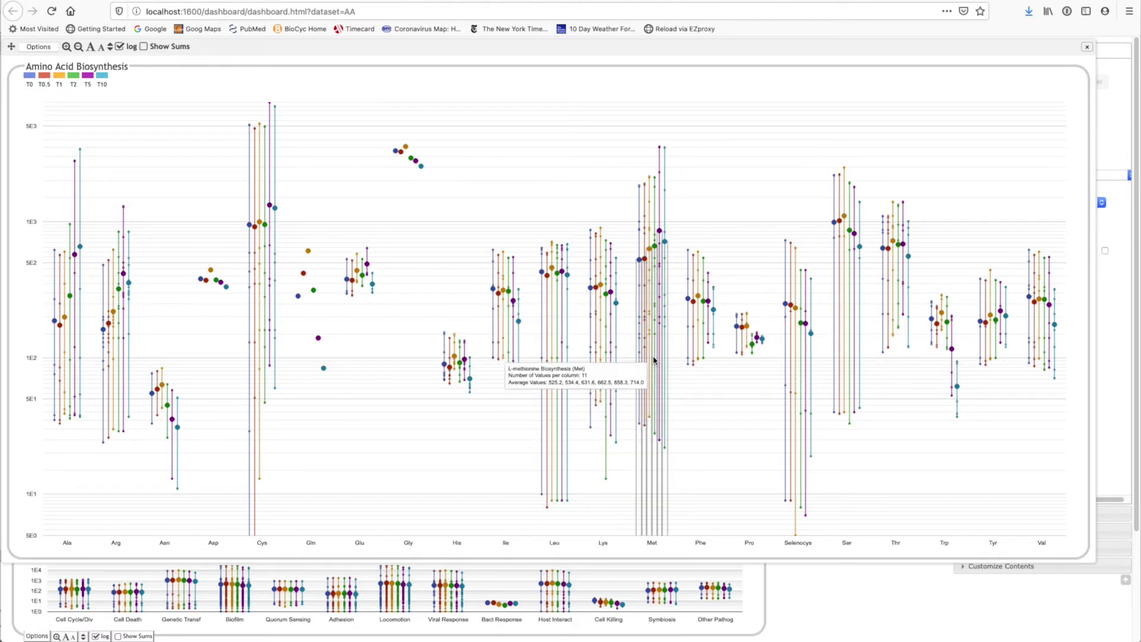
left_click(654, 360)
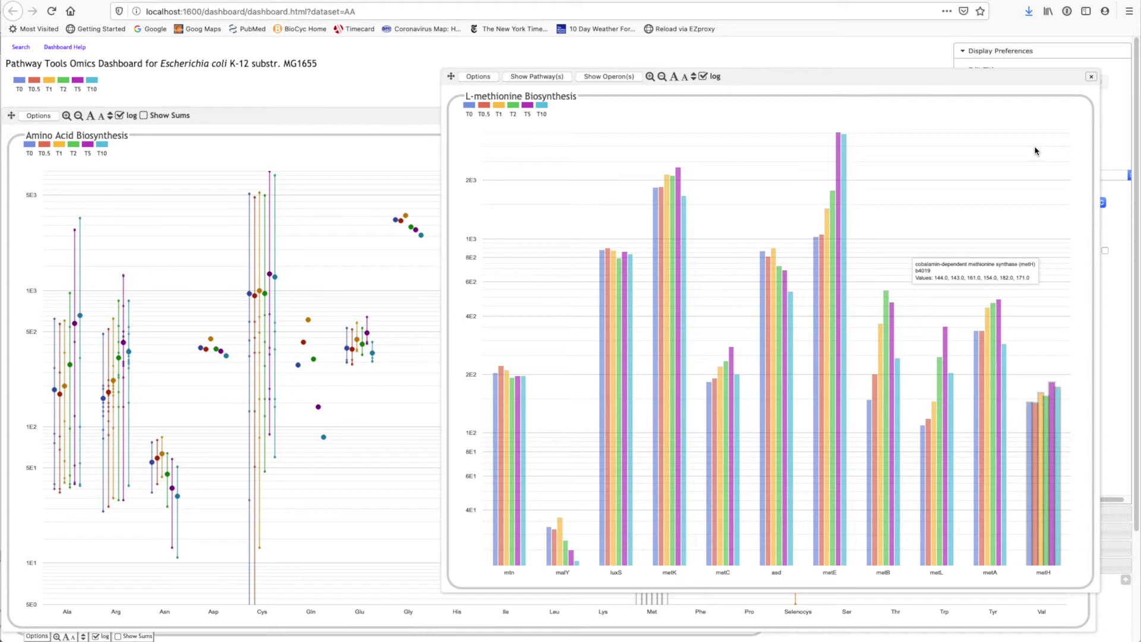
- Show the methionine genes' operon diagrams, move that panel aside, and chart their regulators
left_click(618, 78)
left_click_drag(280, 61, 318, 107)
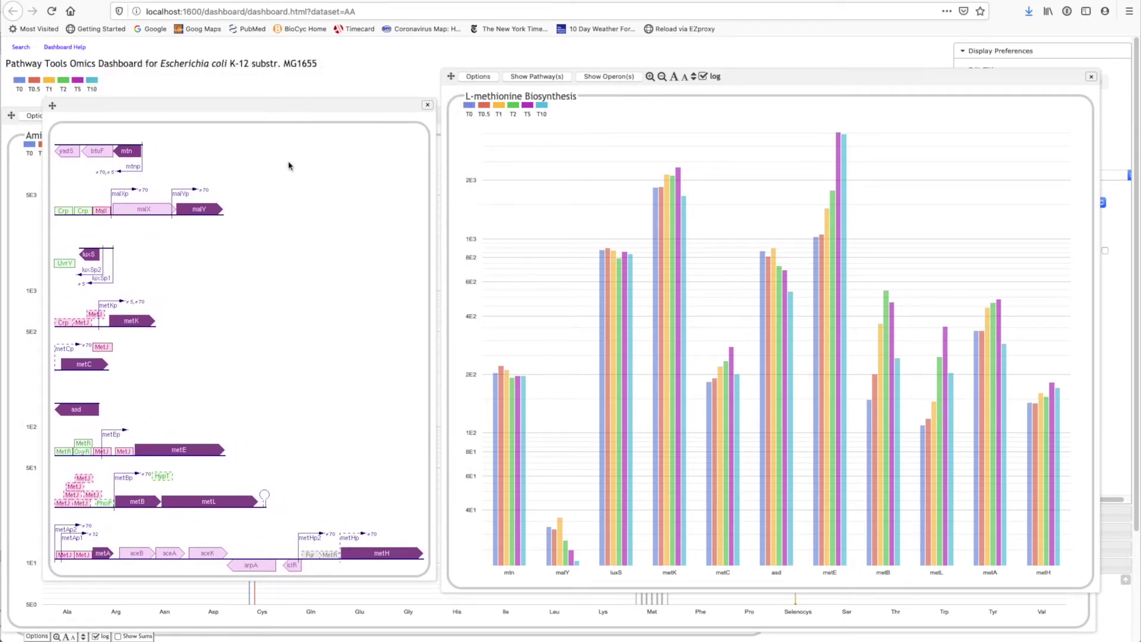
left_click(469, 77)
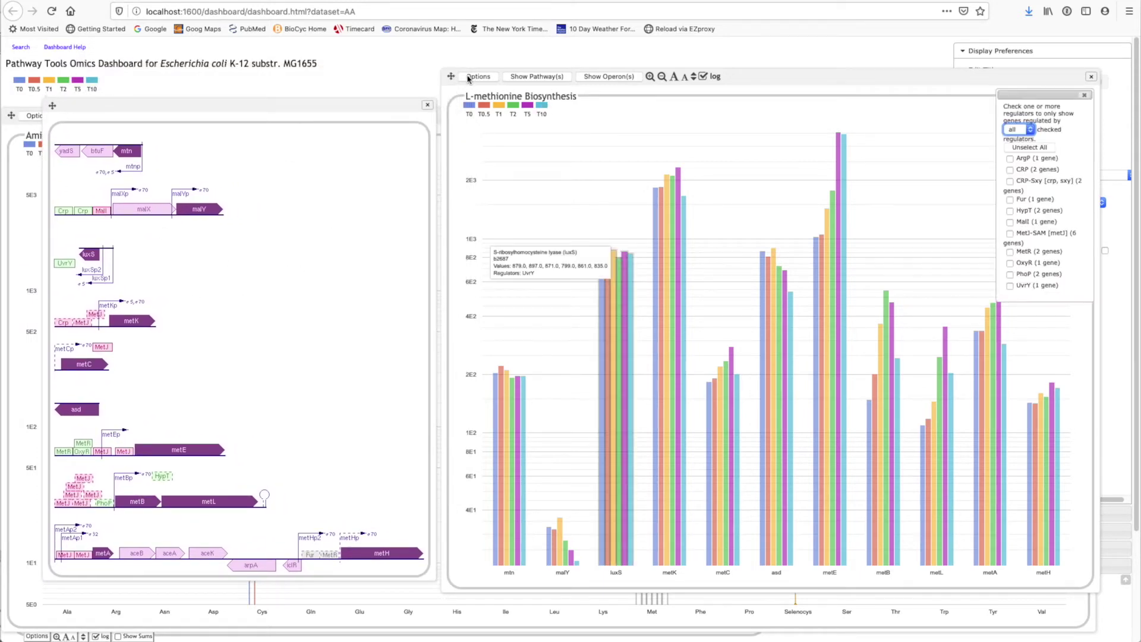
left_click(469, 77)
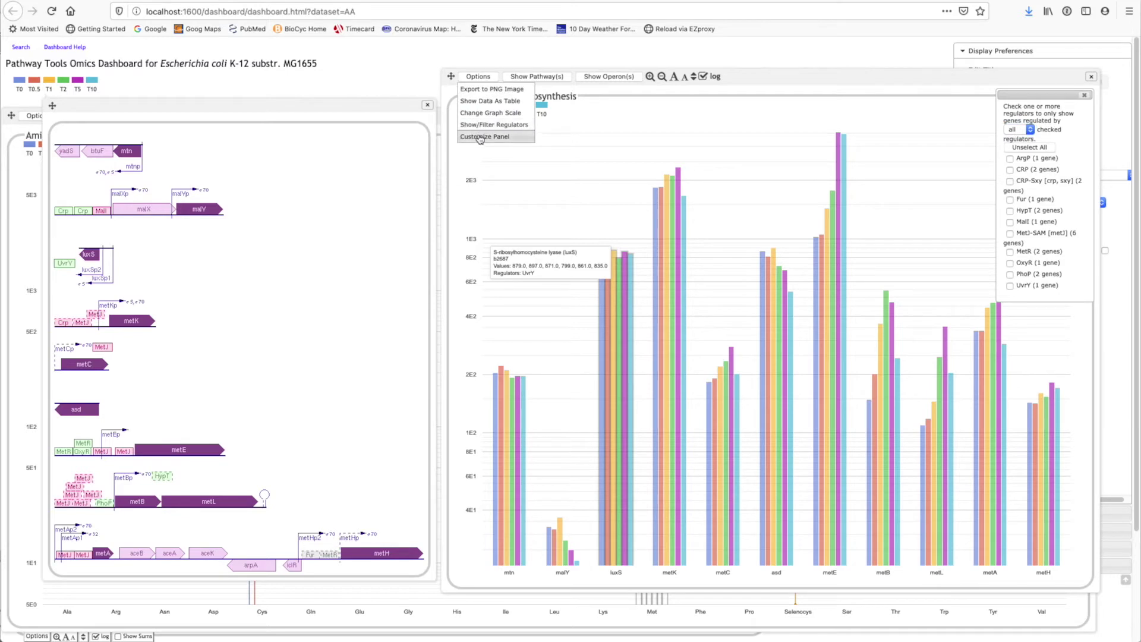
left_click(487, 126)
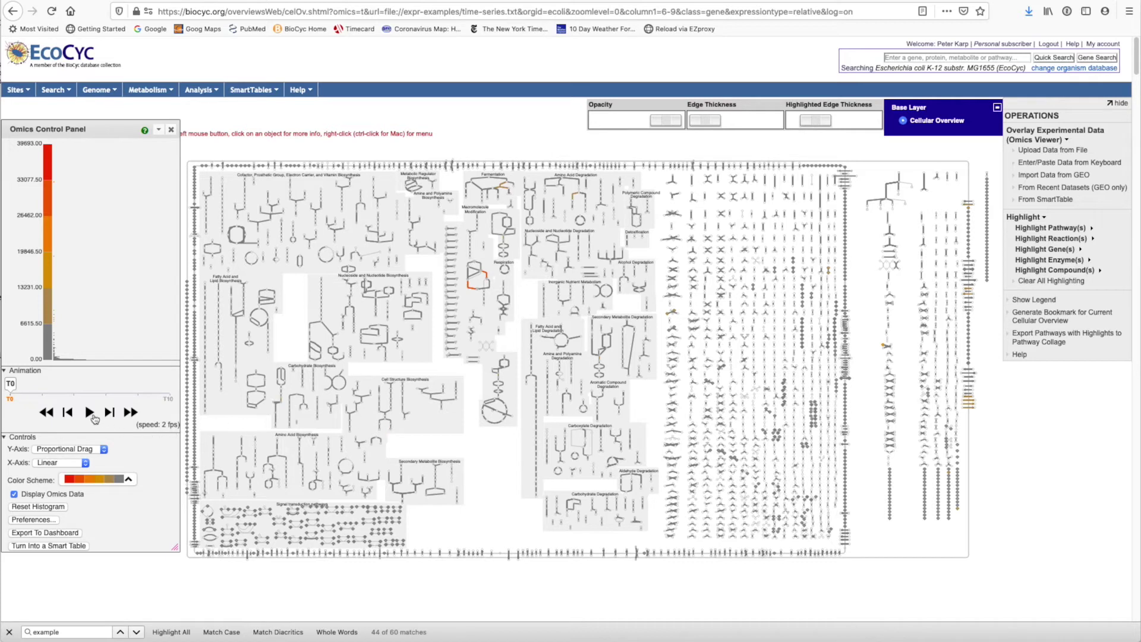
- Play the expression animation across timepoints and pause it at T2
left_click(90, 413)
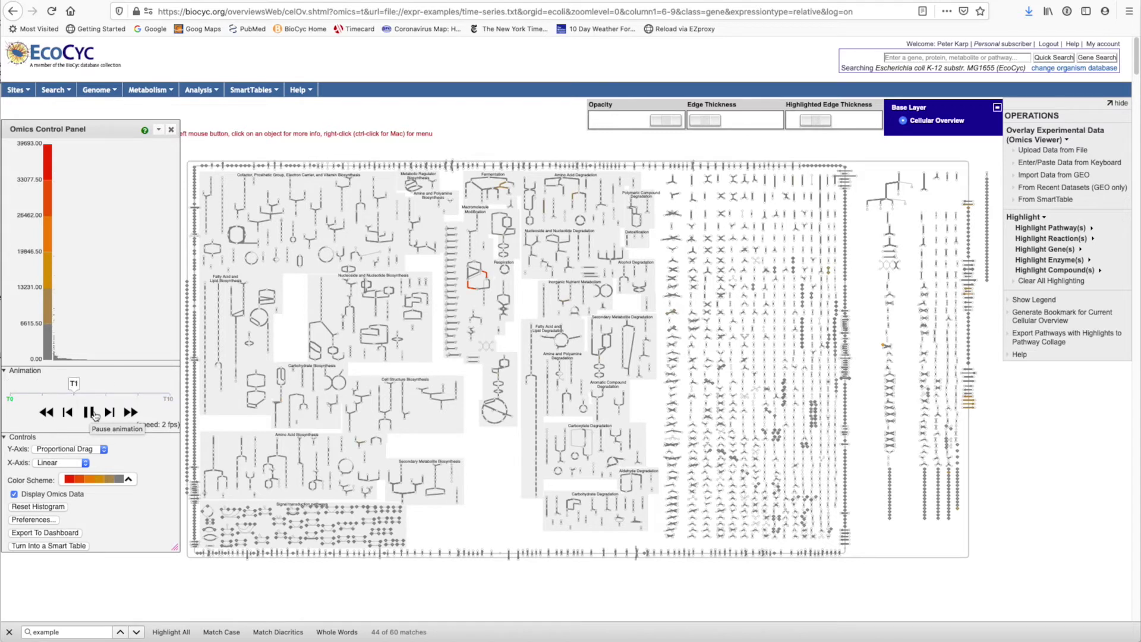
left_click(90, 412)
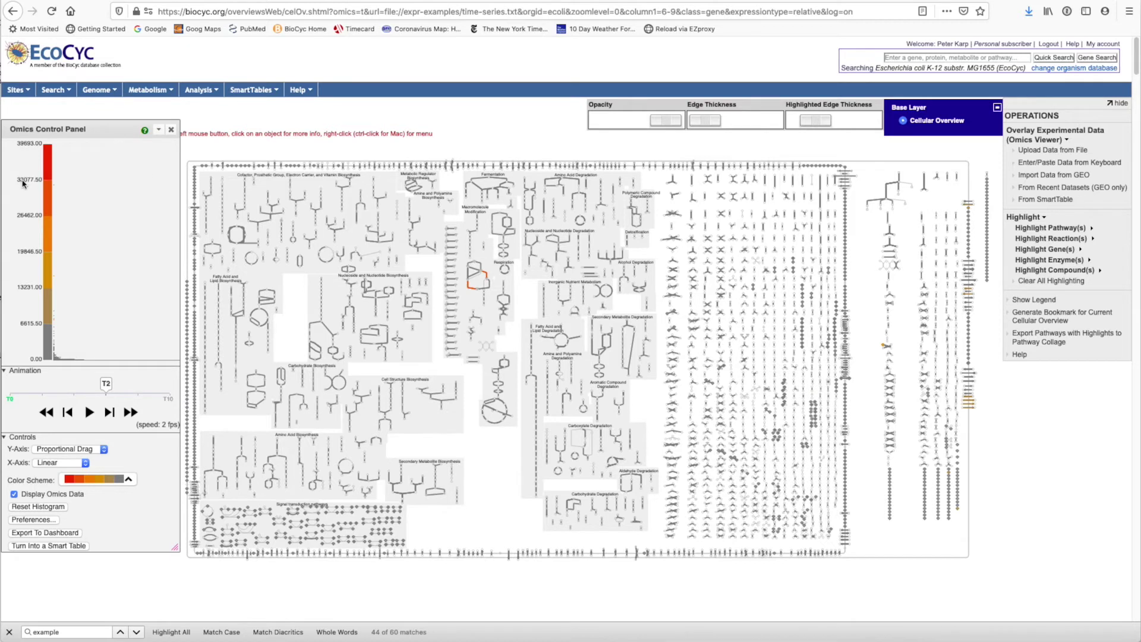
- Lower the top of the histogram colour scale, then play the animation on to T10
left_click_drag(23, 183, 4, 313)
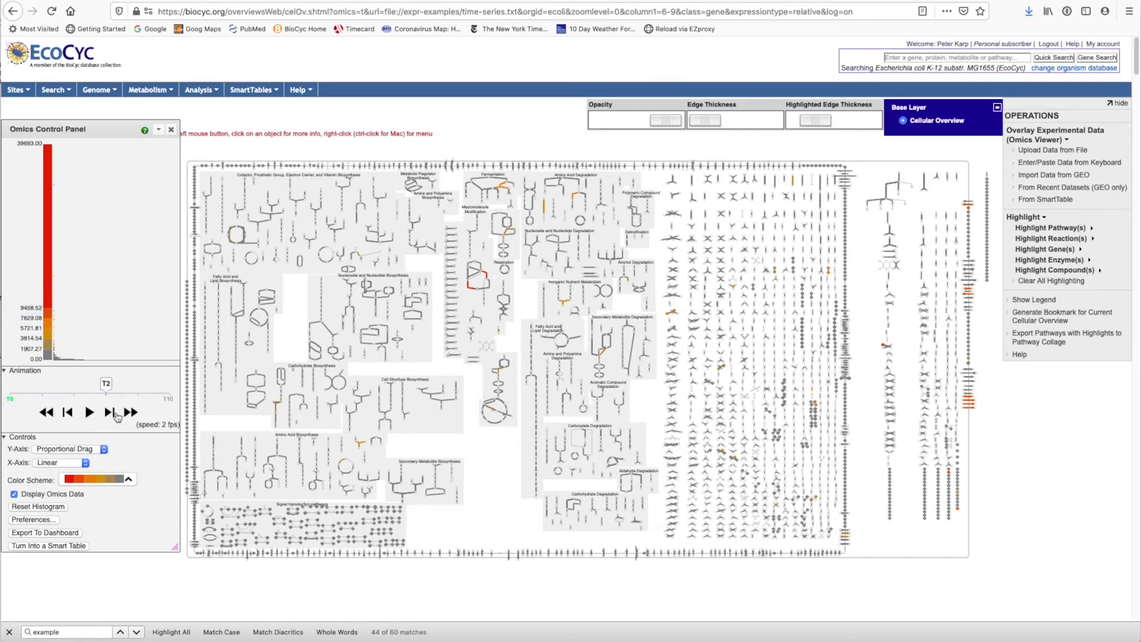
left_click(90, 412)
- Show expression charts for gcvH, gcvP, gcvT and lpd on a reaction and shift them aside
scroll(503, 432, "up", 1)
scroll(504, 432, "up", 4)
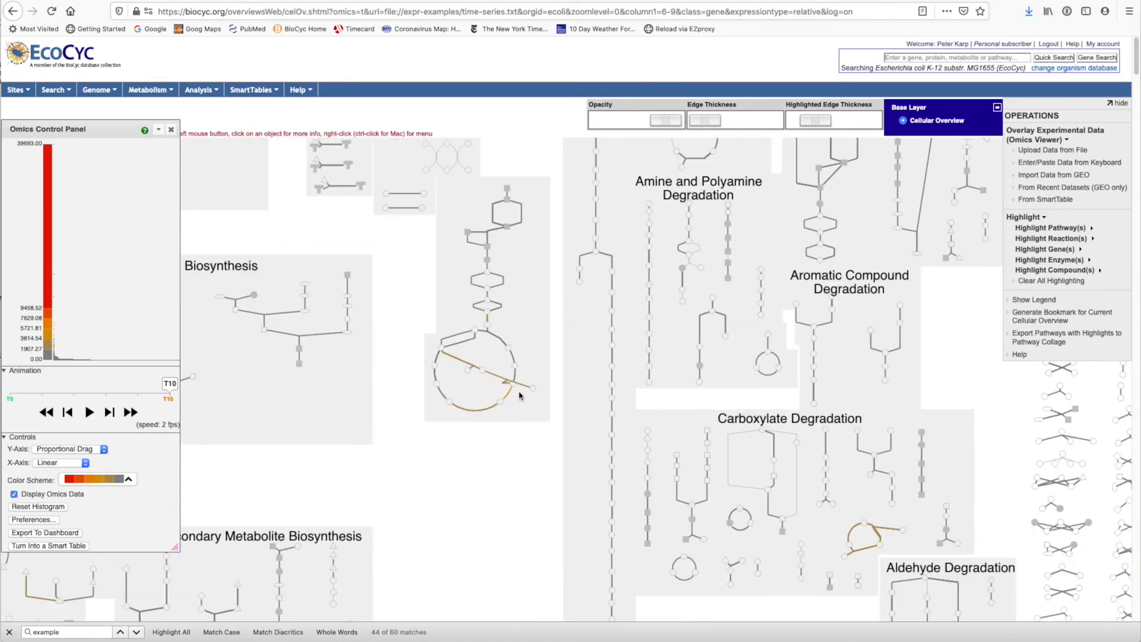
mouse_move(524, 397)
scroll(524, 396, "up", 1)
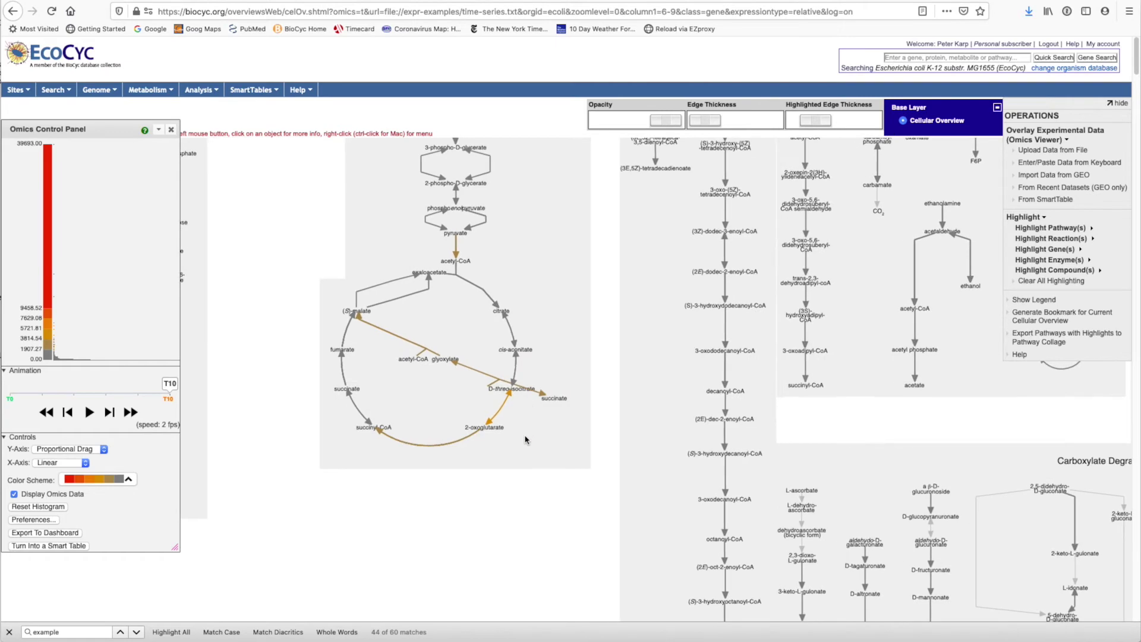
scroll(525, 436, "up", 1)
scroll(525, 440, "up", 2)
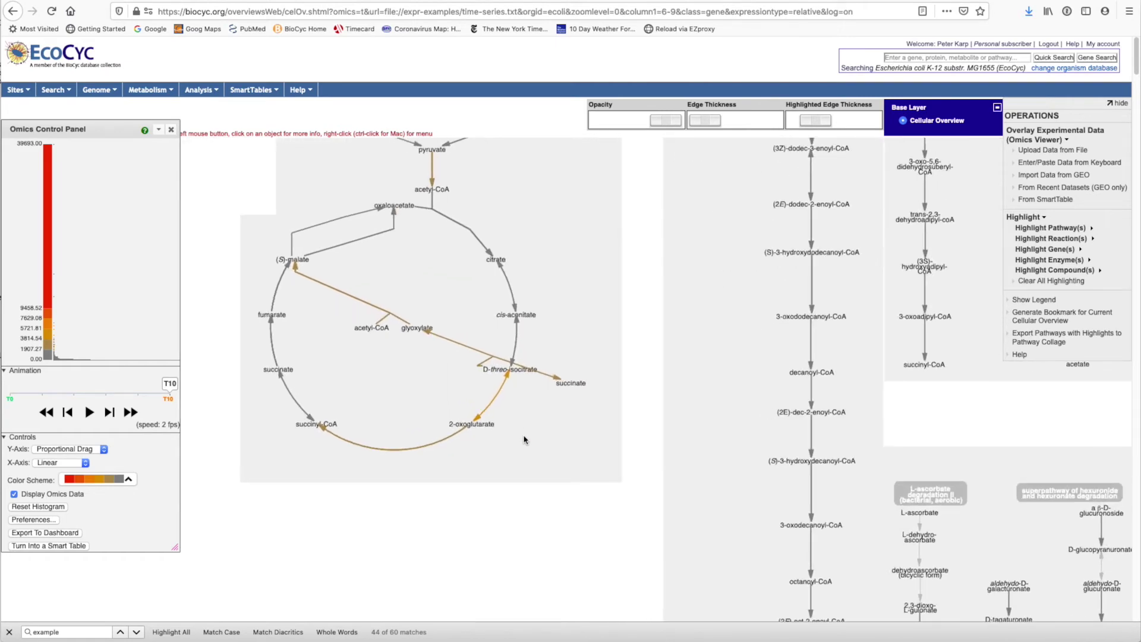
scroll(499, 464, "down", 3)
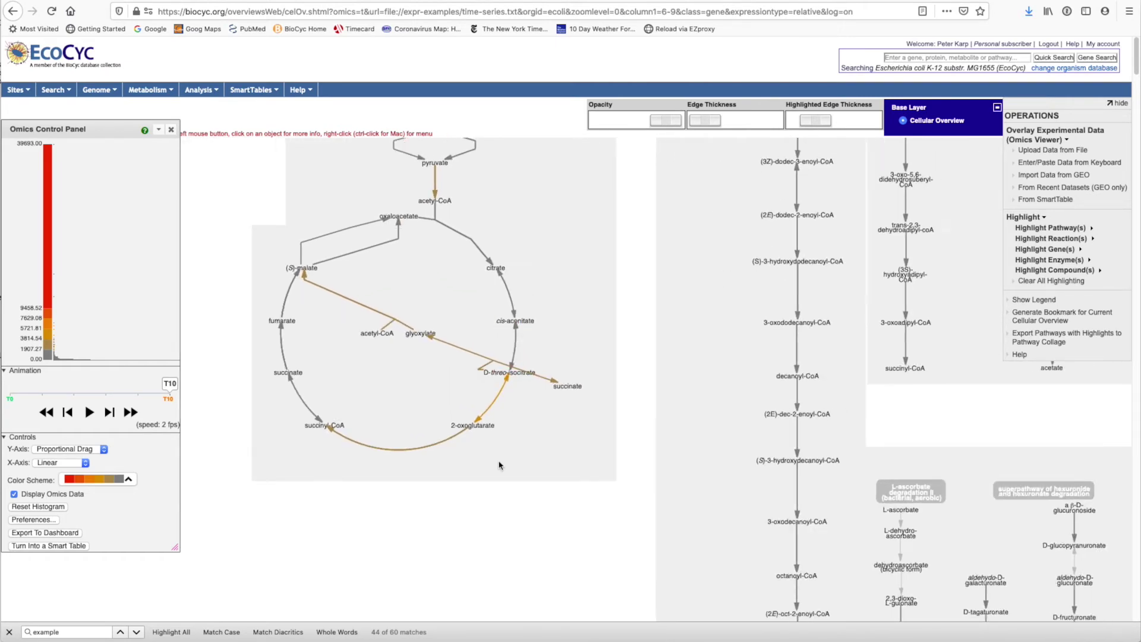
scroll(499, 464, "down", 3)
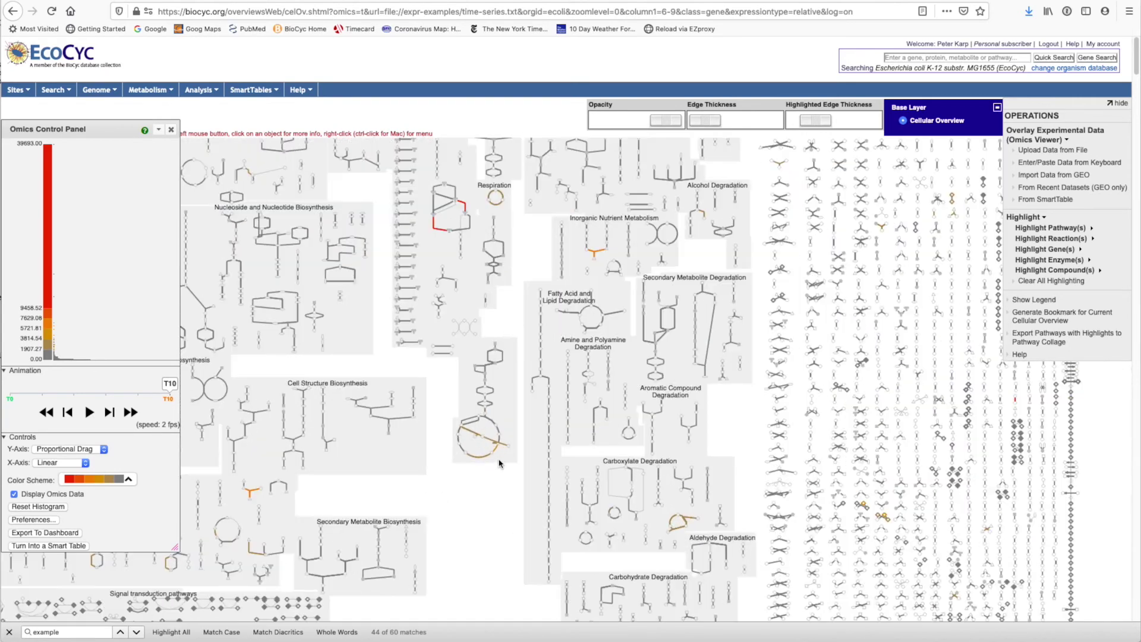
scroll(499, 465, "down", 1)
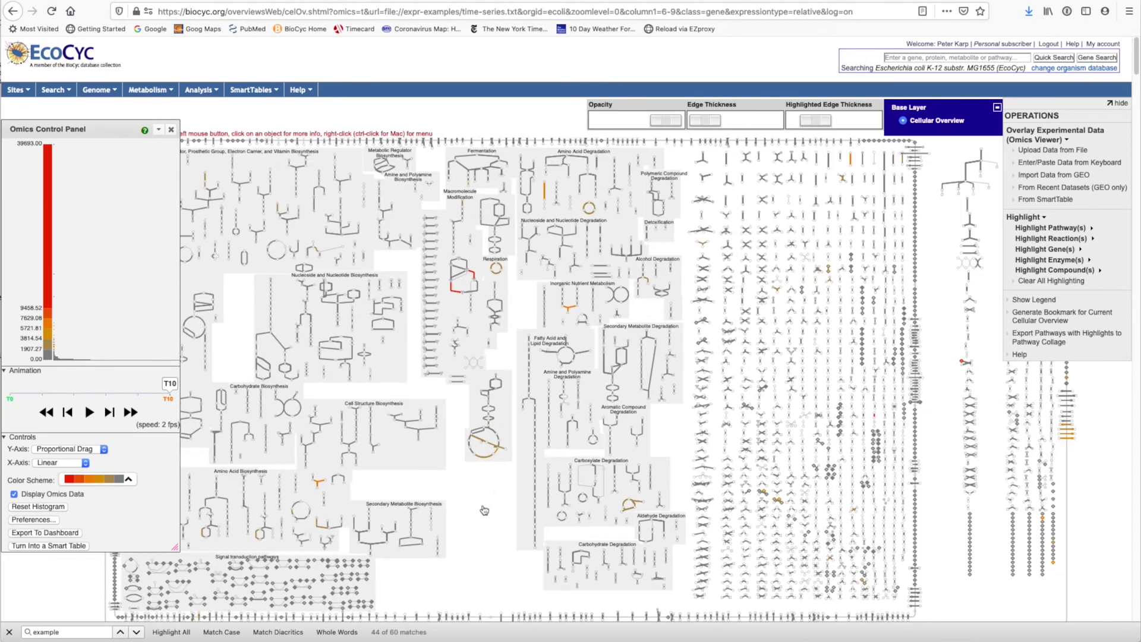
left_click_drag(485, 510, 584, 520)
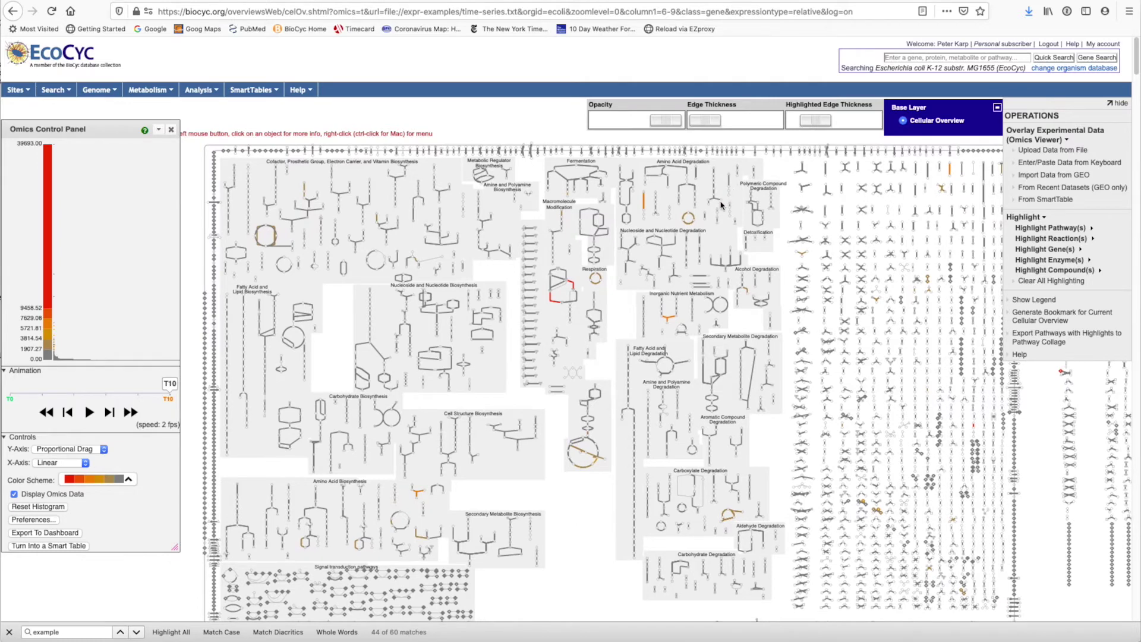
mouse_move(691, 218)
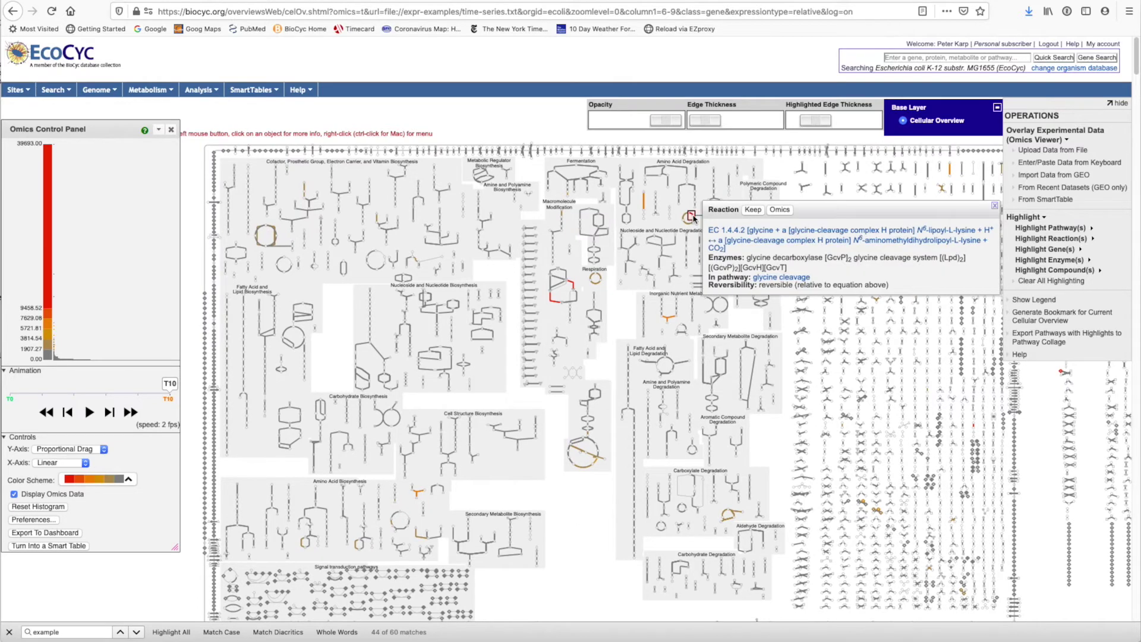
left_click(780, 210)
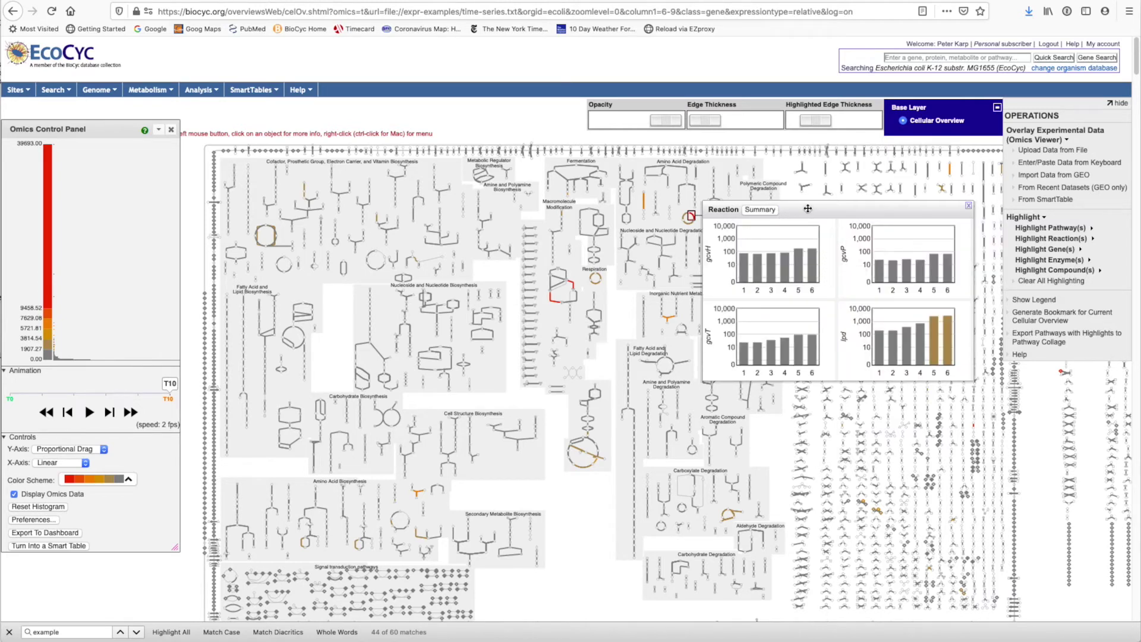
left_click_drag(808, 208, 836, 204)
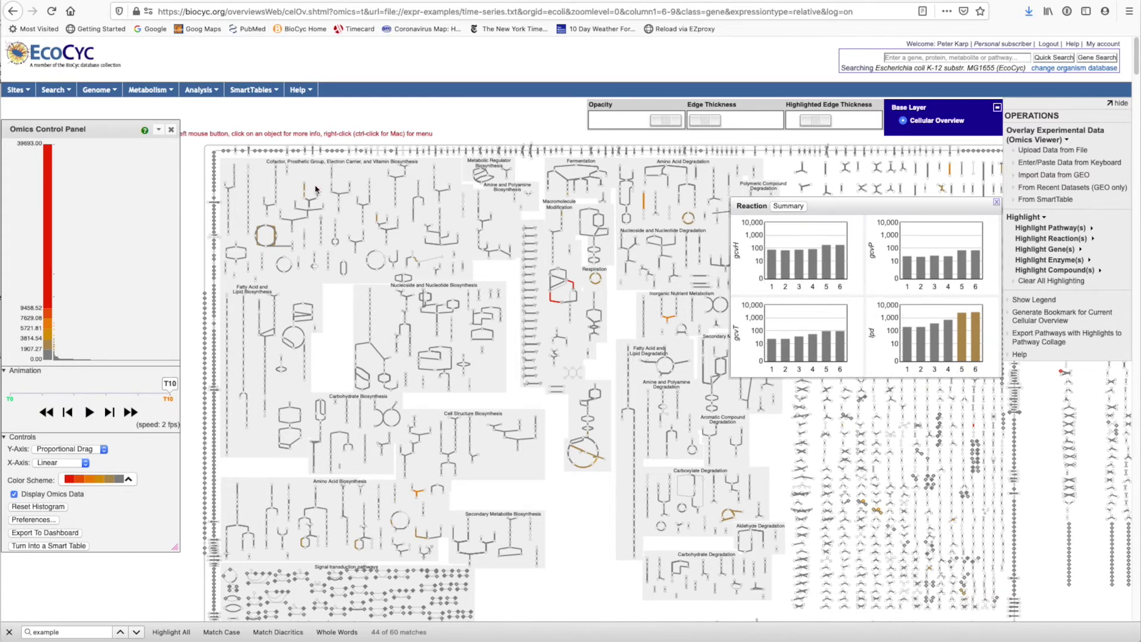
- Show iscS and sufS expression charts for a second reaction and move them aside
mouse_move(305, 189)
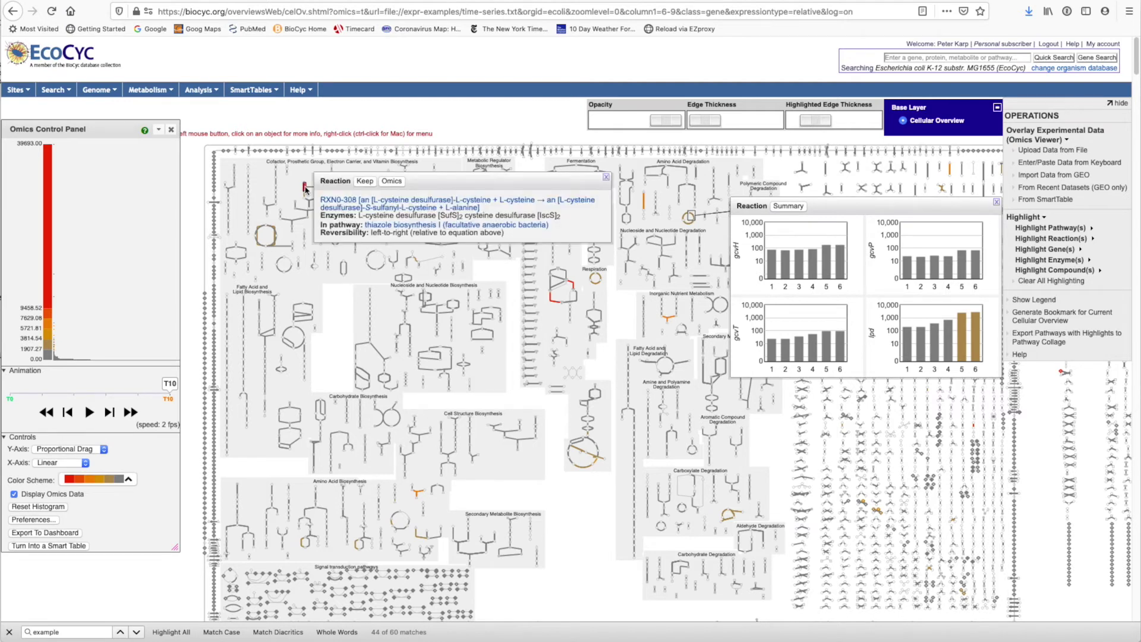
left_click(392, 181)
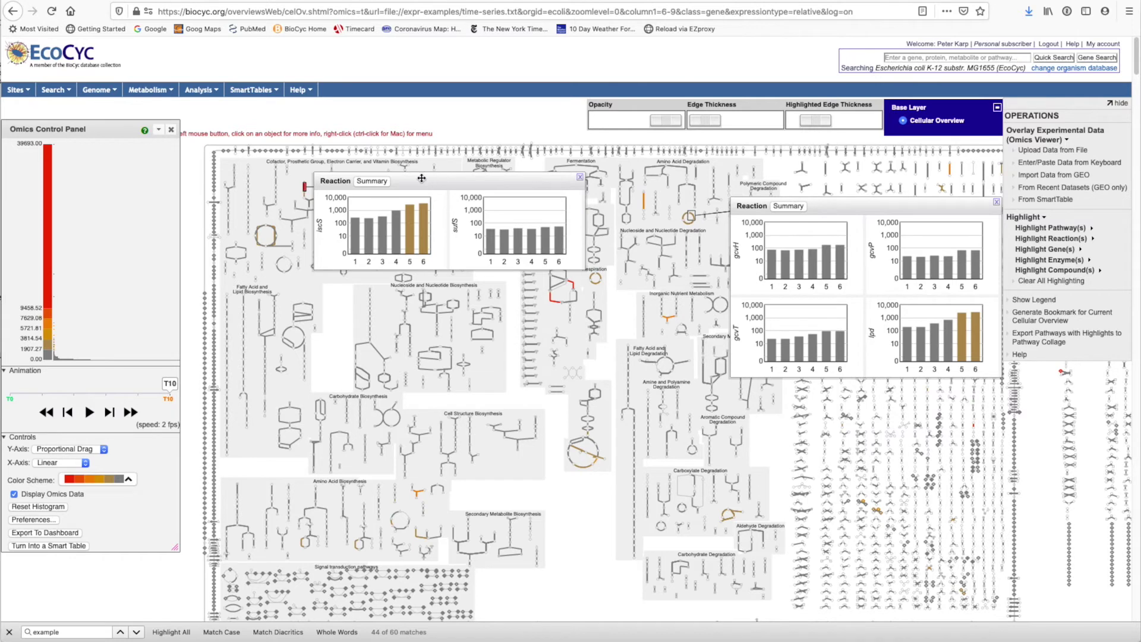
left_click_drag(431, 178, 449, 179)
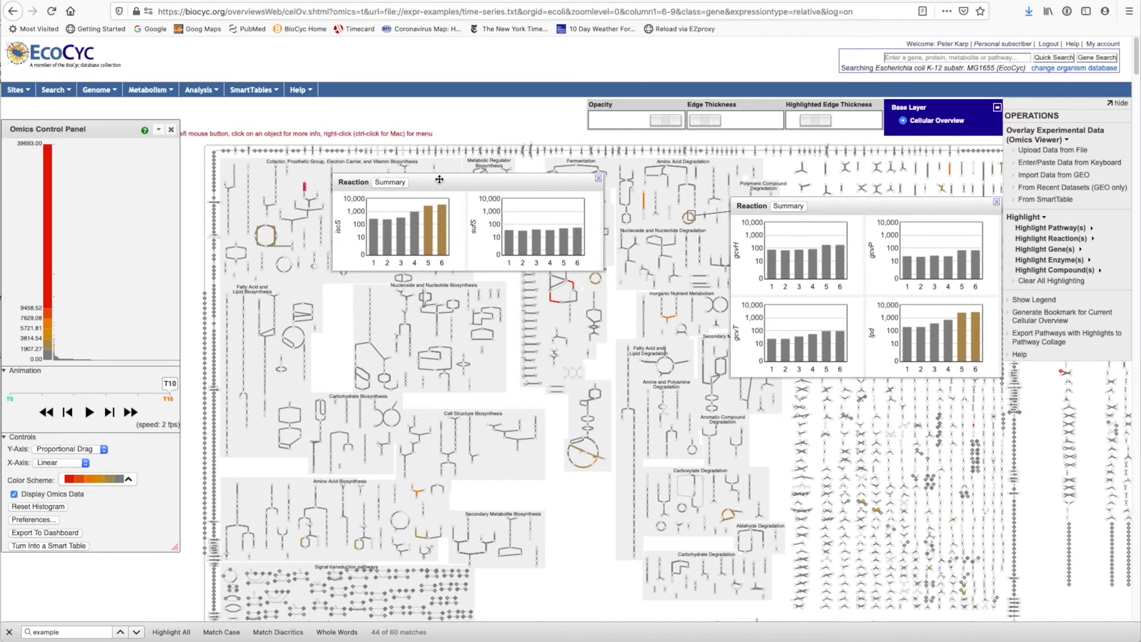
- Switch the overlay to the red, magenta and blue colour scheme and drag the histogram thresholds down
left_click(130, 483)
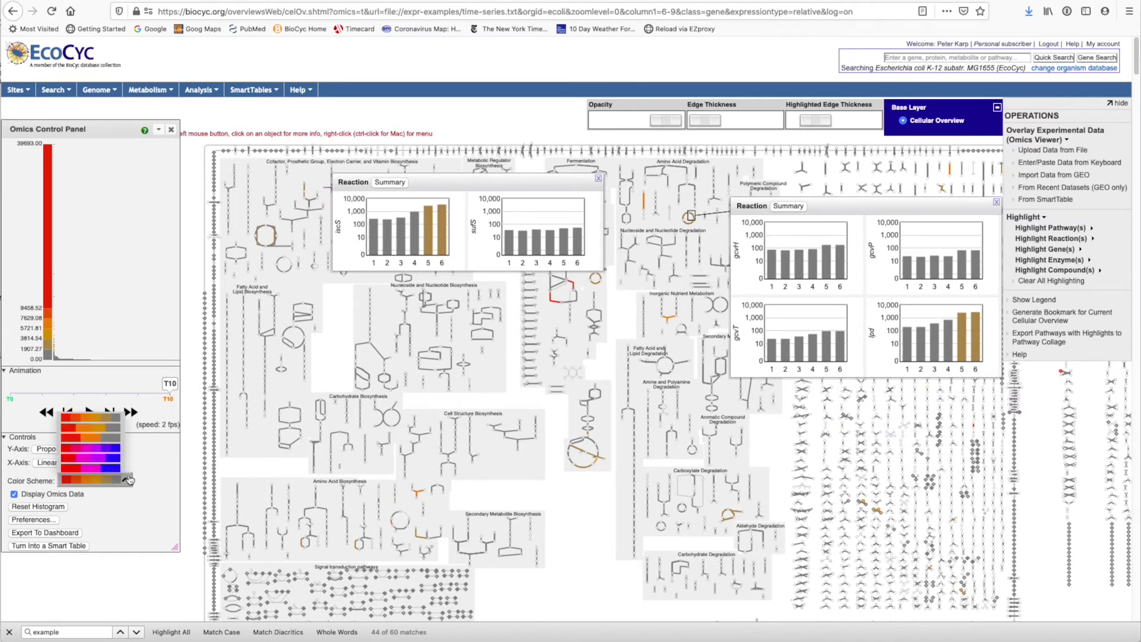
left_click(114, 465)
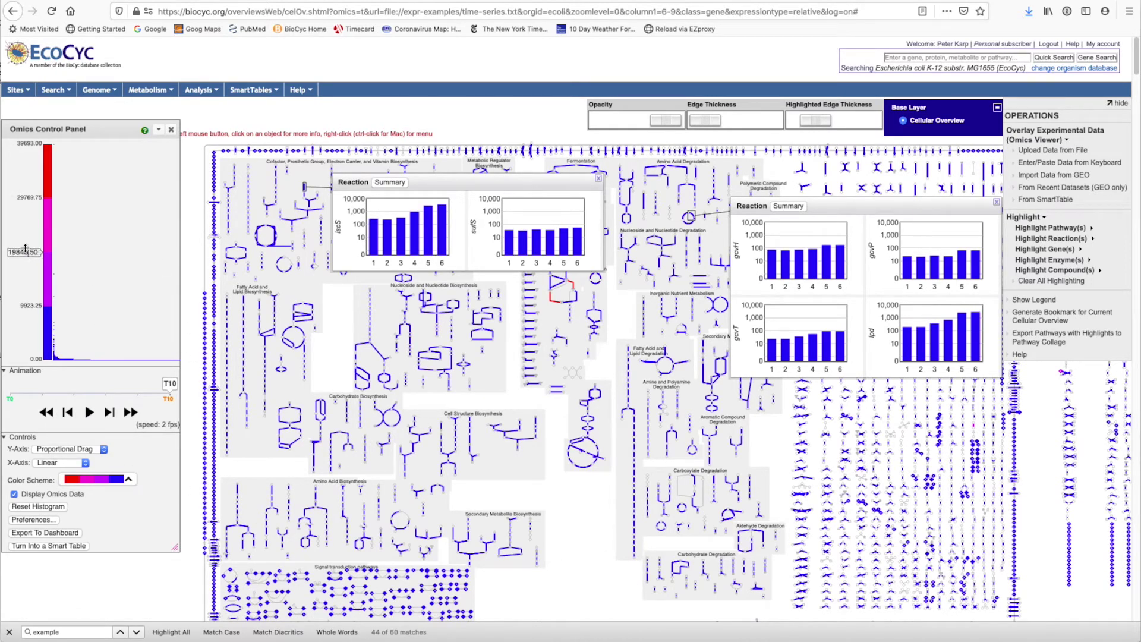
left_click_drag(25, 249, 21, 335)
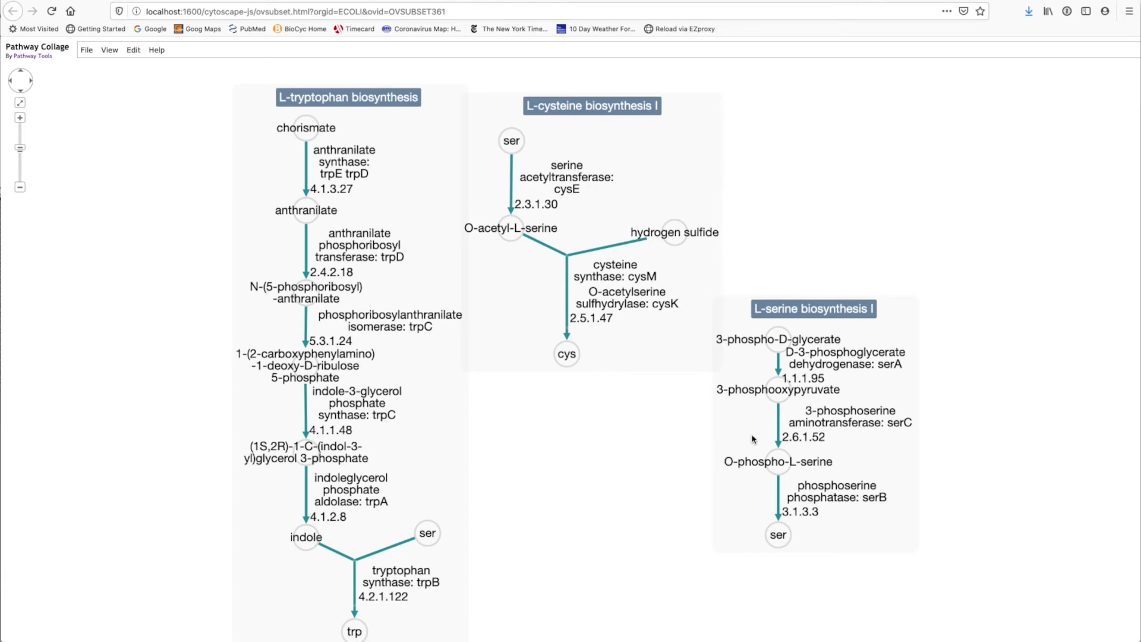
- Move the L-serine box to the top middle and the L-cysteine box to the lower right
left_click_drag(754, 439, 534, 470)
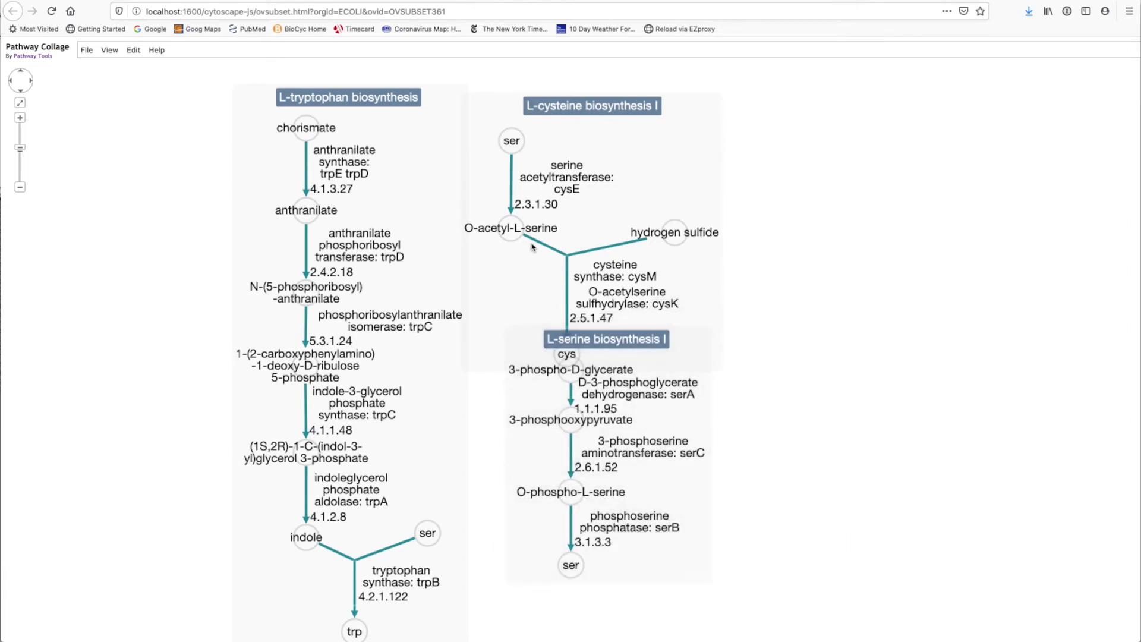
mouse_move(594, 218)
left_mouse_down()
mouse_move(1026, 270)
mouse_move(897, 367)
left_mouse_up()
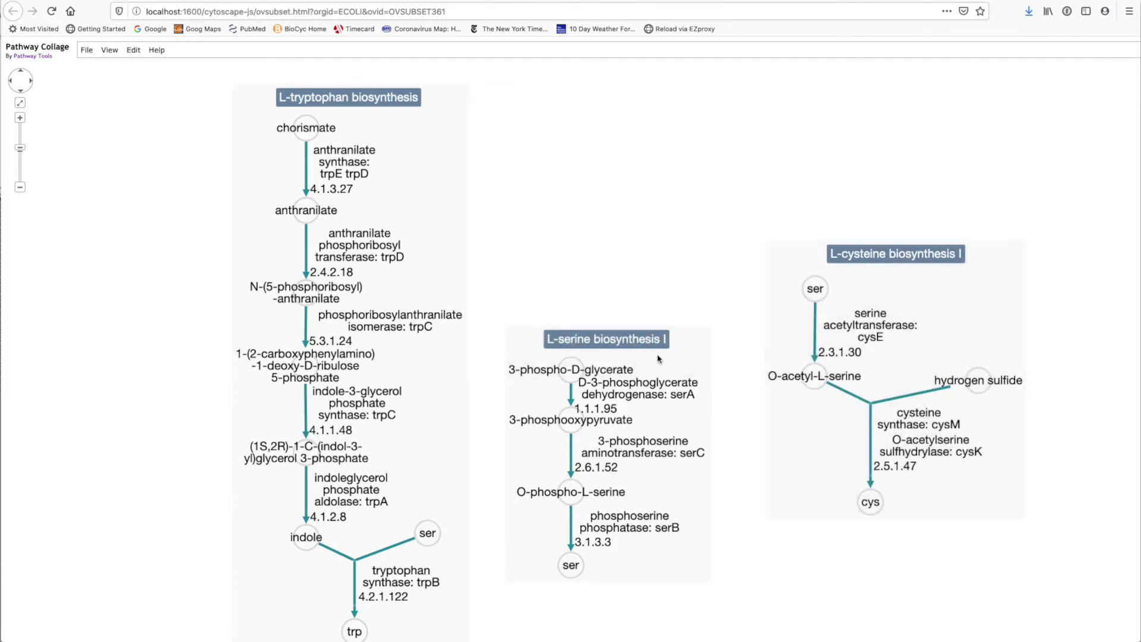
left_click_drag(660, 363, 660, 111)
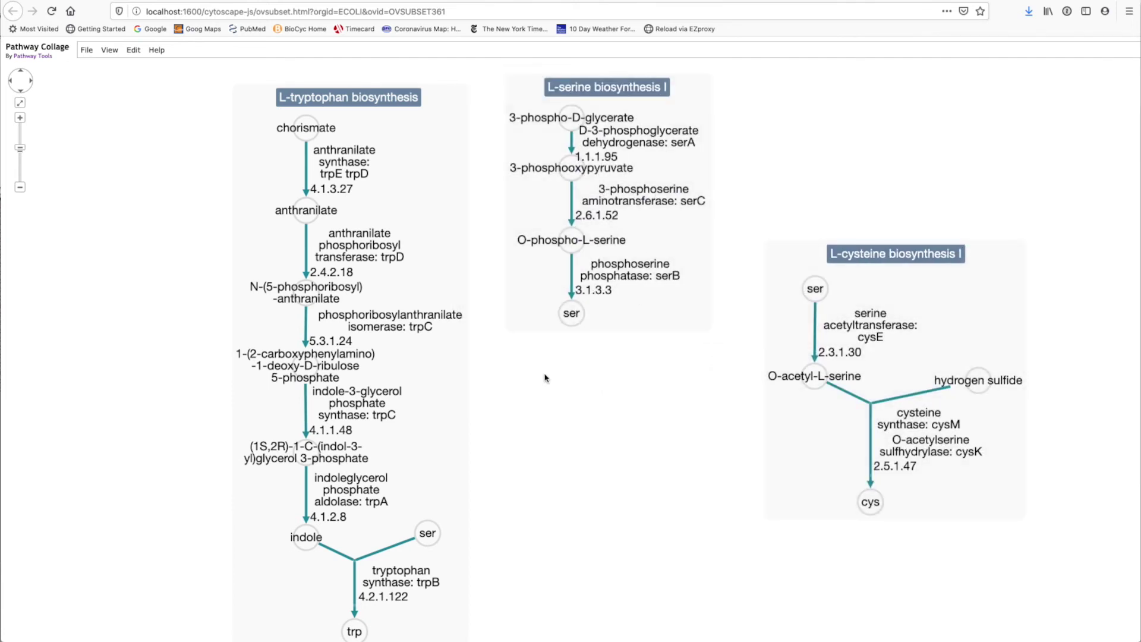
left_click_drag(775, 409, 744, 512)
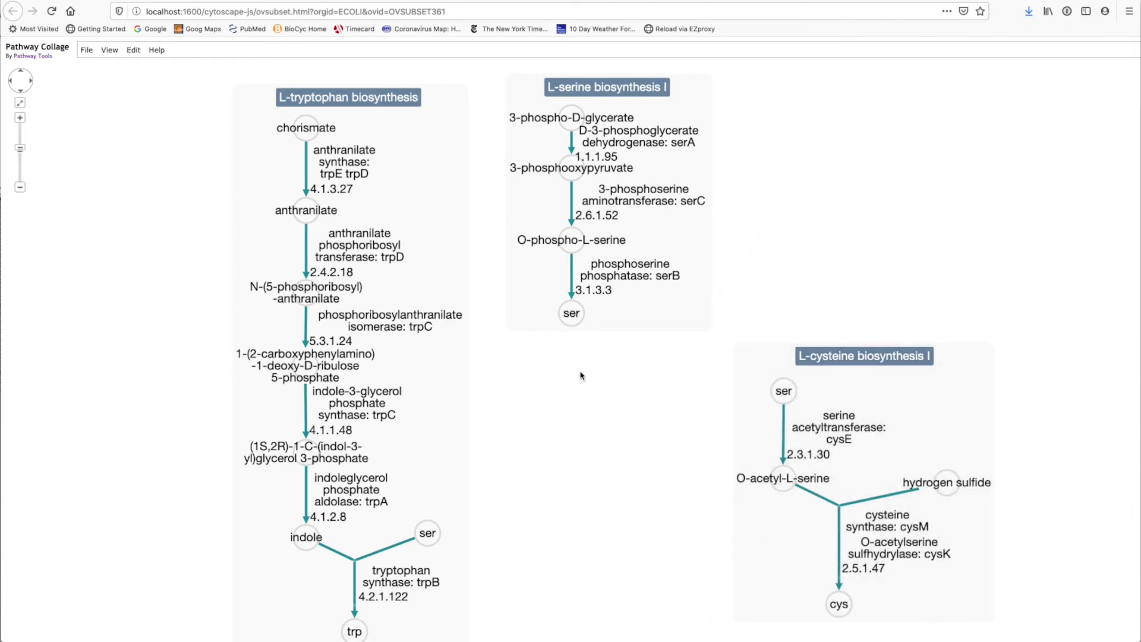
- Connect the L-serine ser node to the ser nodes in tryptophan and cysteine biosynthesis
right_click(570, 319)
left_click(678, 372)
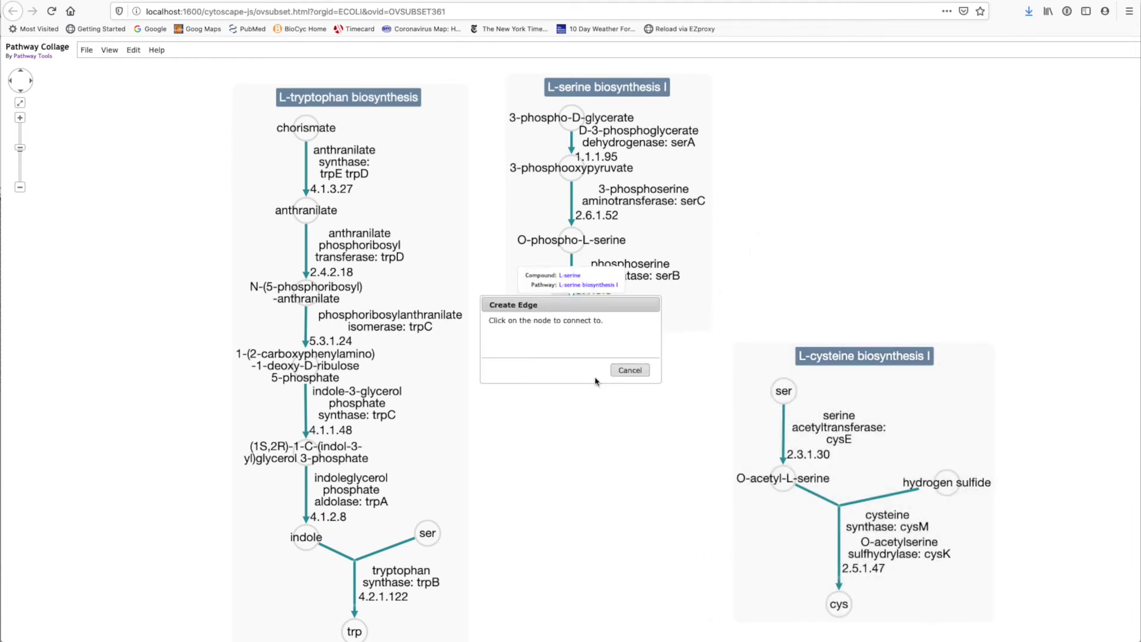
left_click(430, 531)
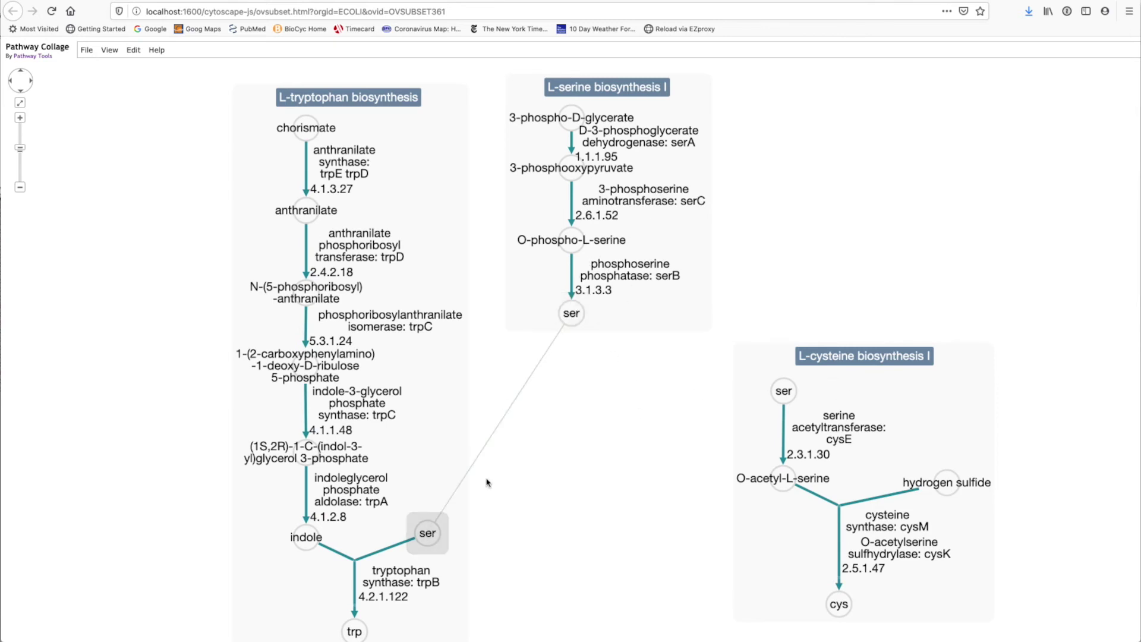
right_click(574, 316)
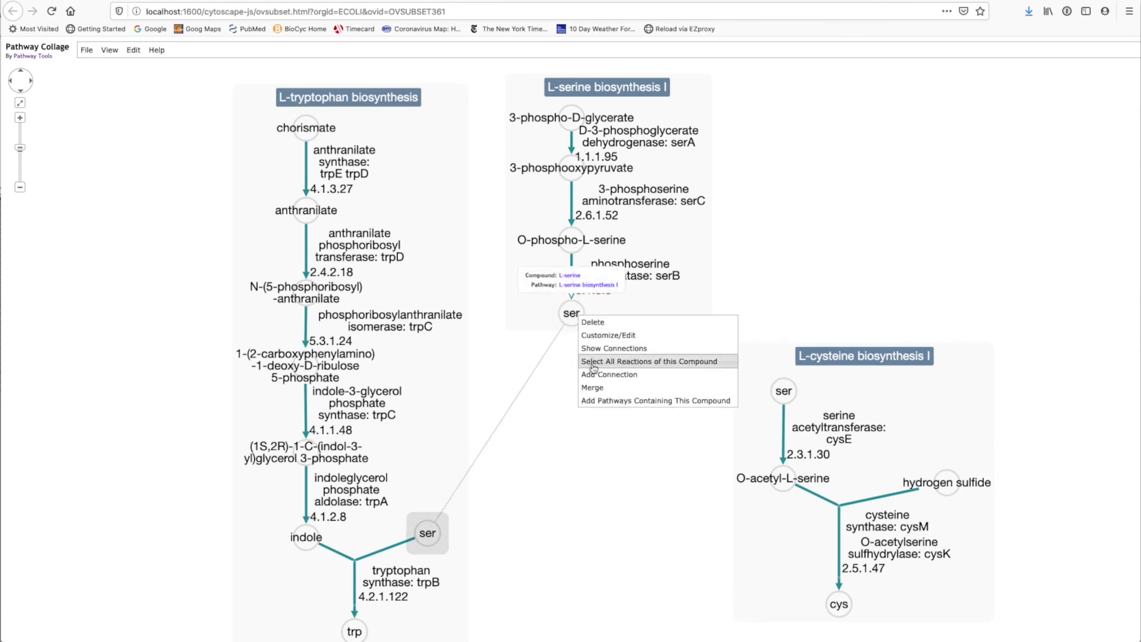
left_click(677, 373)
left_click(779, 397)
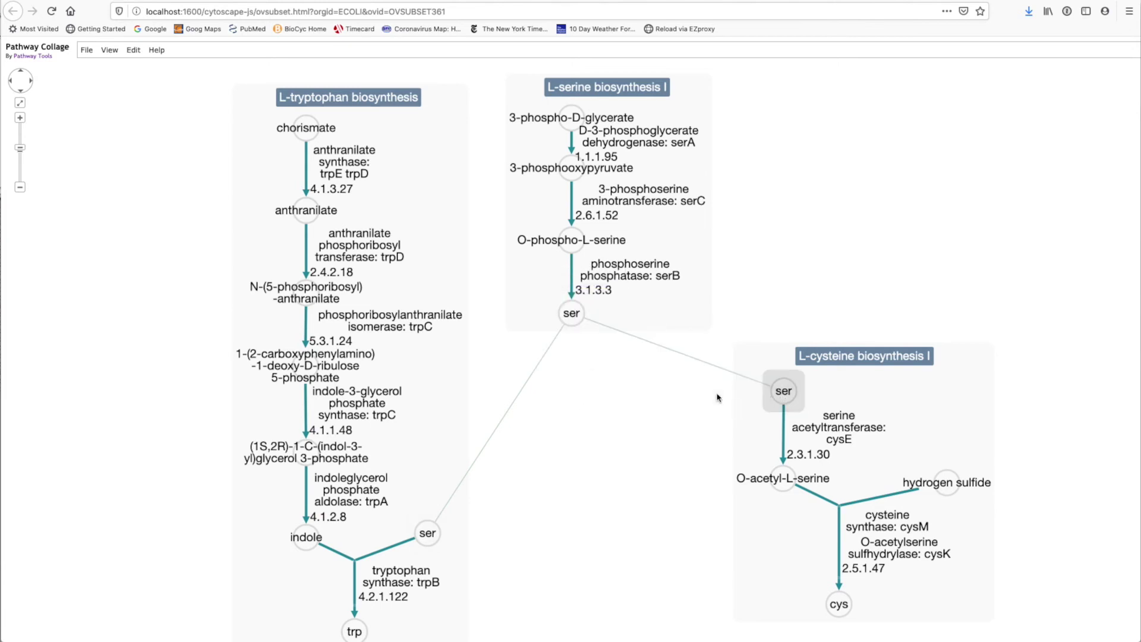
left_click(88, 49)
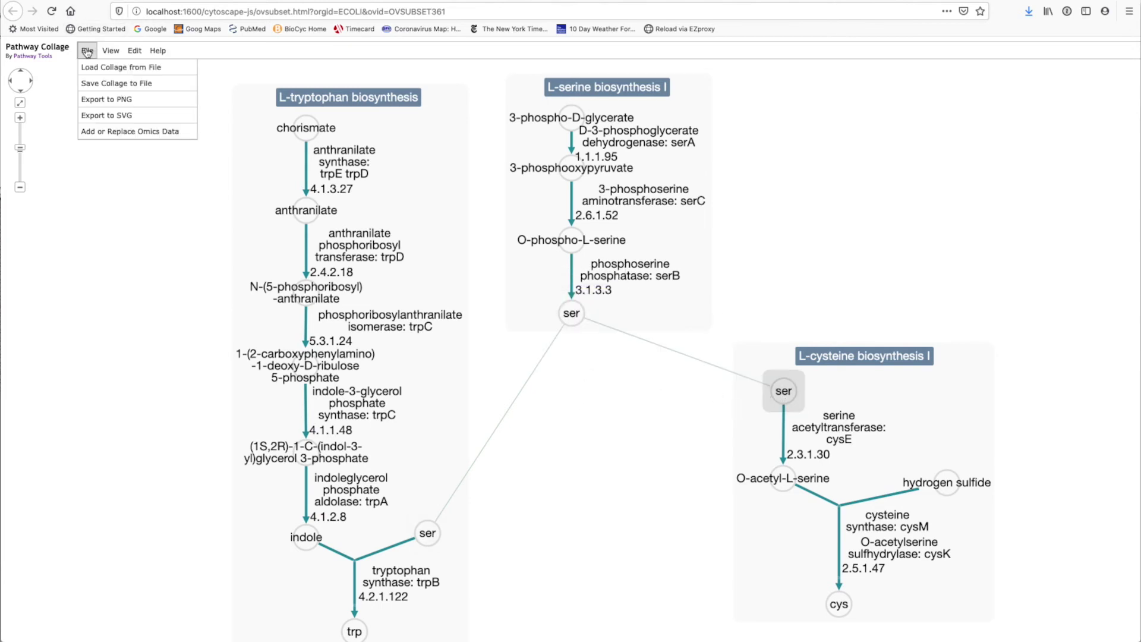
- Re-apply the previously loaded time-series expression dataset as an omics overlay on the collage
left_click(101, 134)
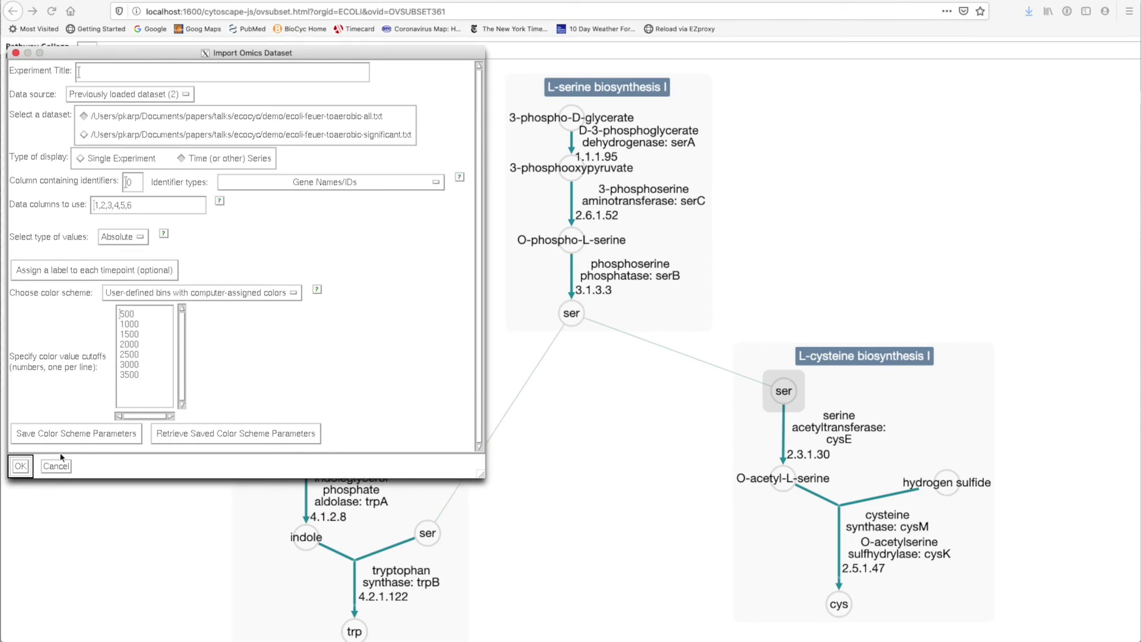
left_click(20, 465)
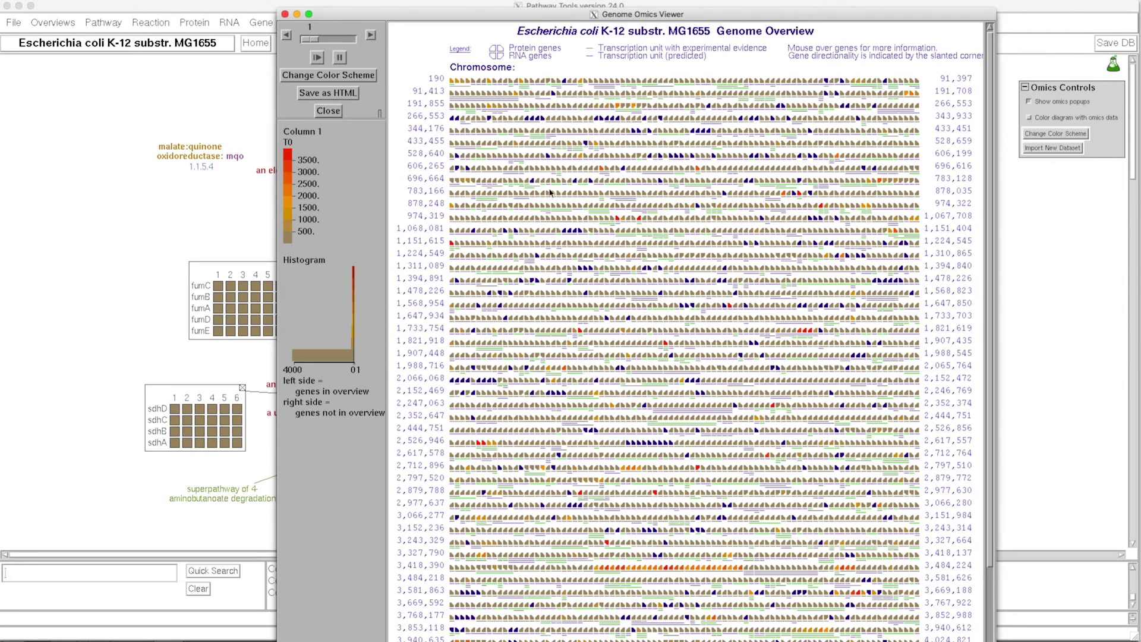
- Play the expression time-series animation through the timepoints on the genome overview
left_click(318, 57)
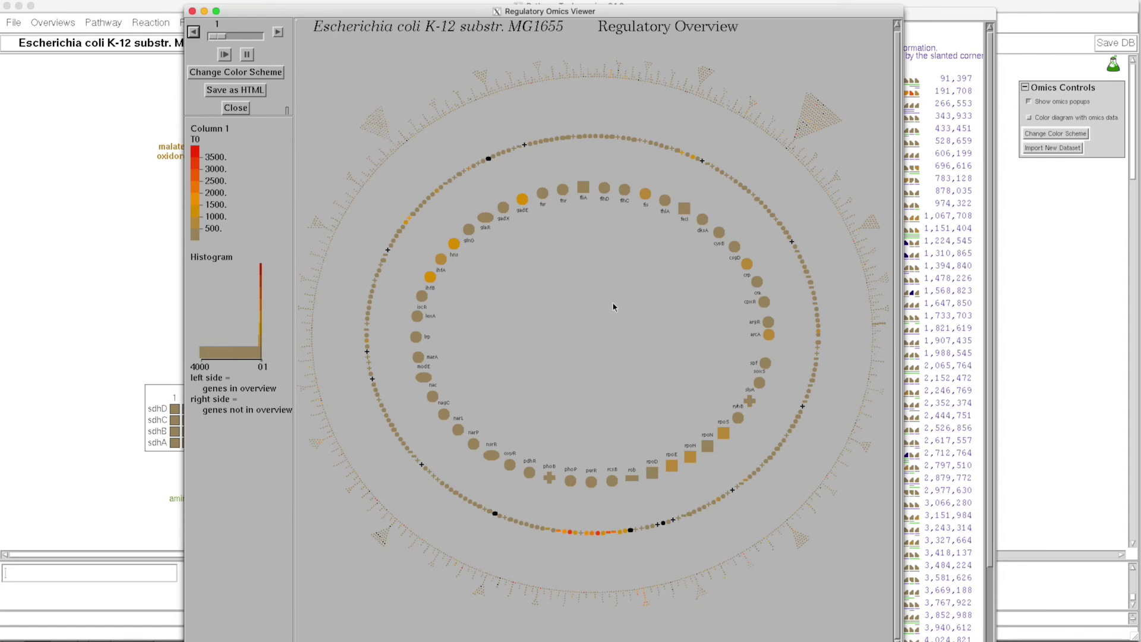
- Select the pdhR node and highlight pdhR with its direct regulatees in the regulatory network
left_click(530, 473)
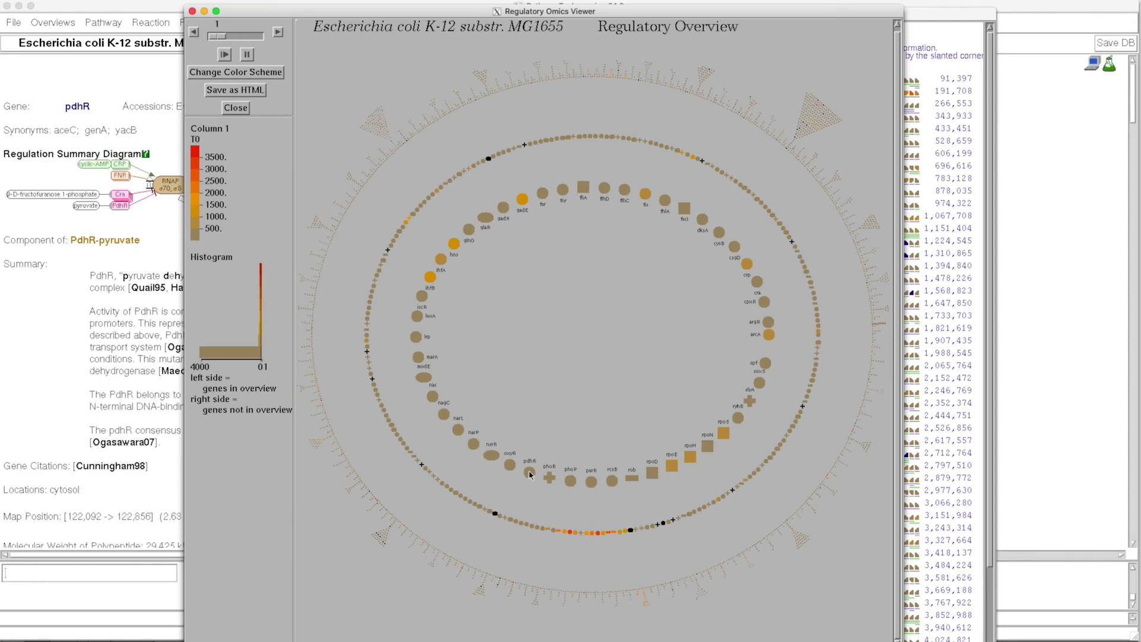
right_click(530, 474)
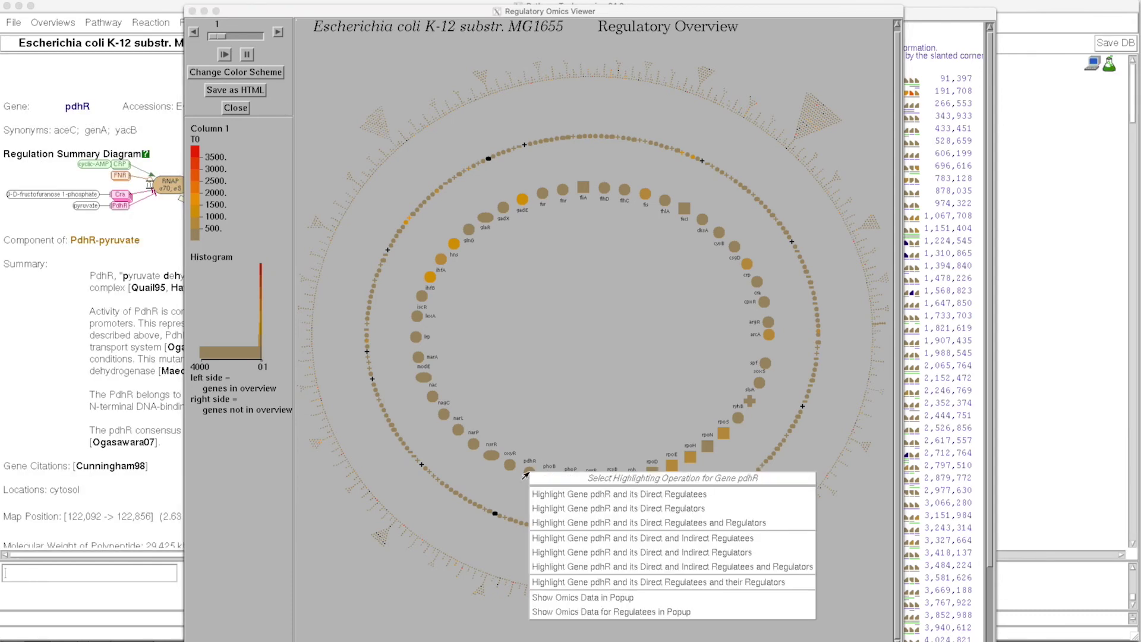
left_click(550, 496)
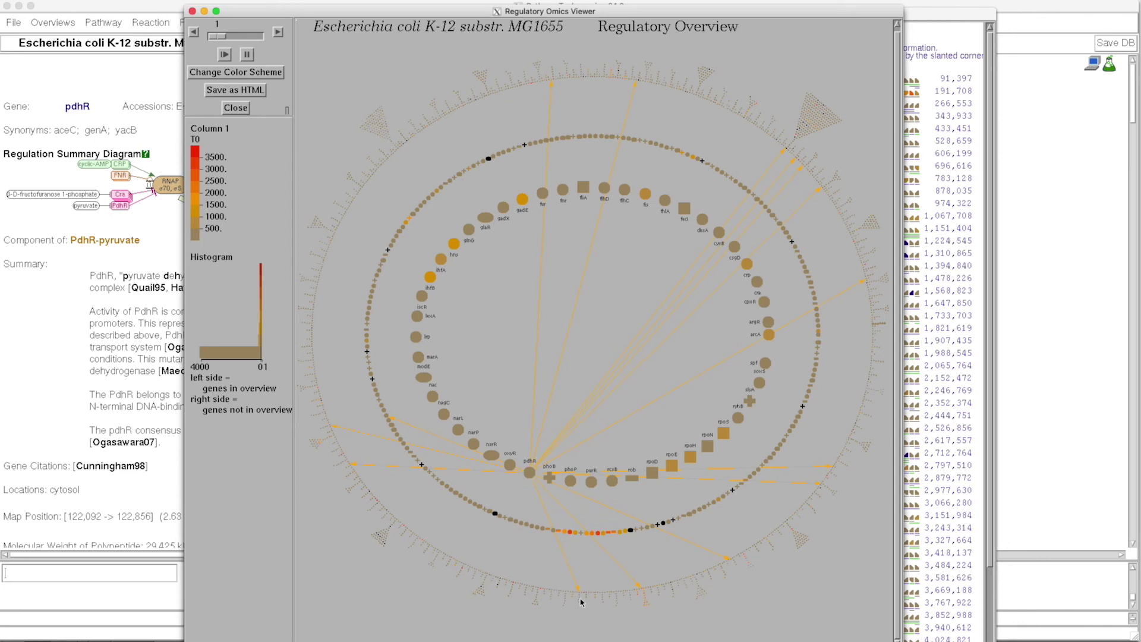
mouse_move(581, 599)
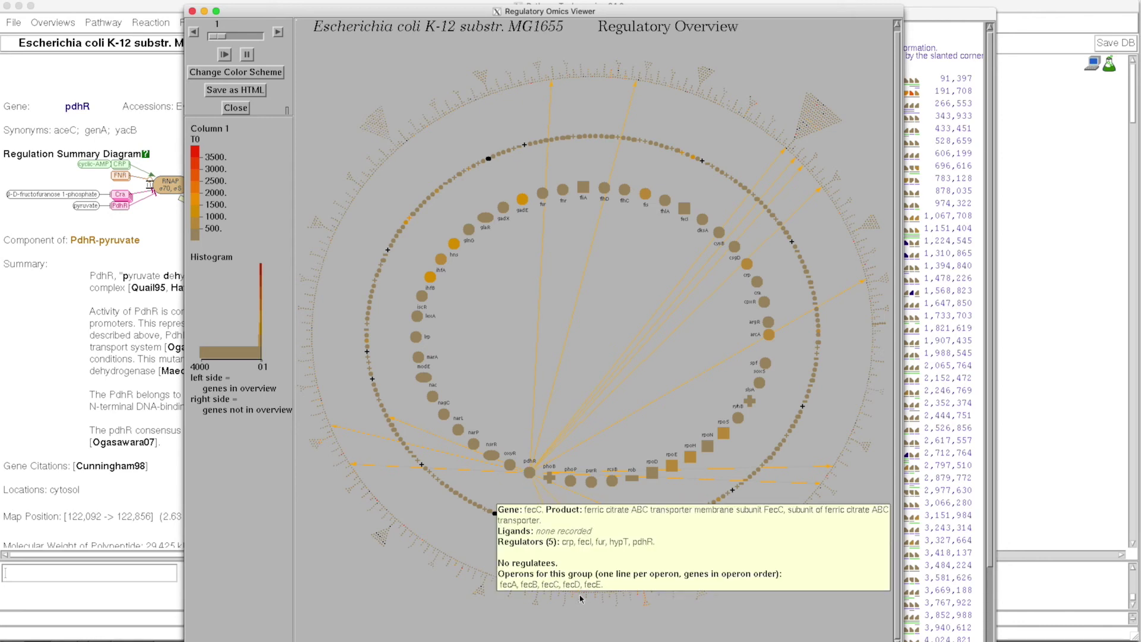